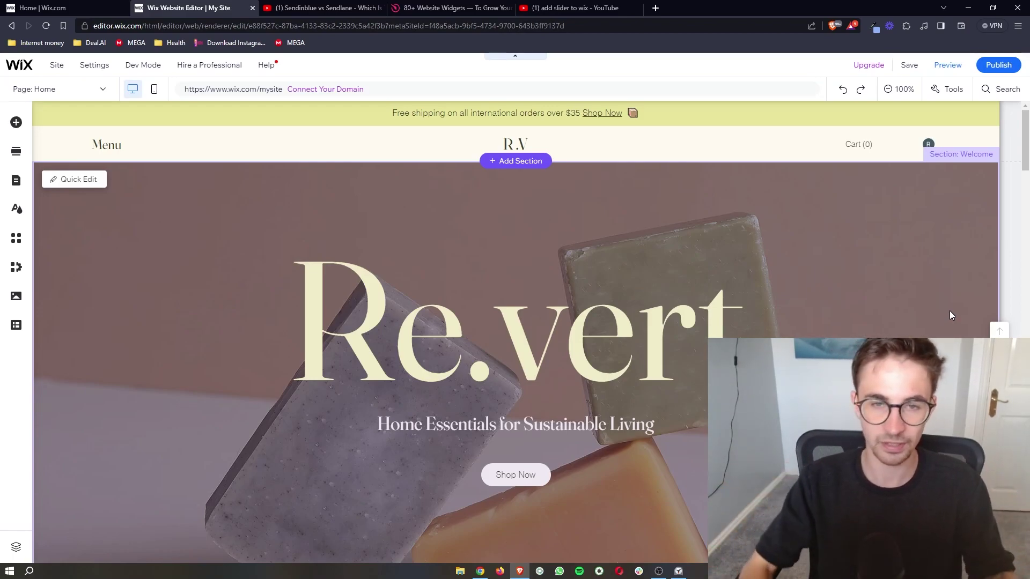
Step: Select the empty untitled section below the Re.vert hero on the Wix page
{"action": "scroll", "coordinate": [950, 312], "scroll_direction": "down", "scroll_amount": 15}
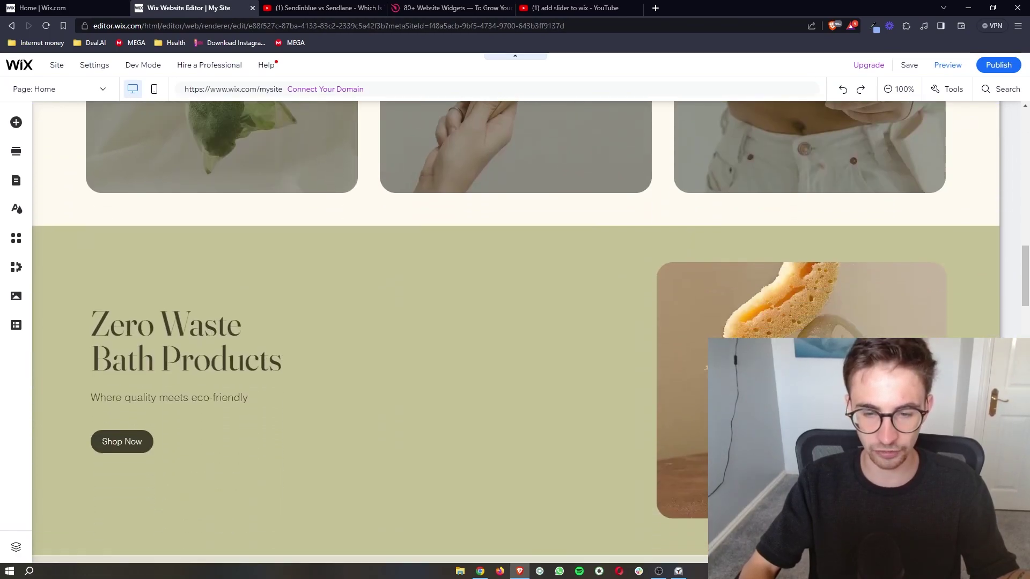
{"action": "scroll", "coordinate": [750, 337], "scroll_direction": "up", "scroll_amount": 12}
{"action": "scroll", "coordinate": [750, 337], "scroll_direction": "down", "scroll_amount": 3}
{"action": "left_click", "coordinate": [750, 337]}
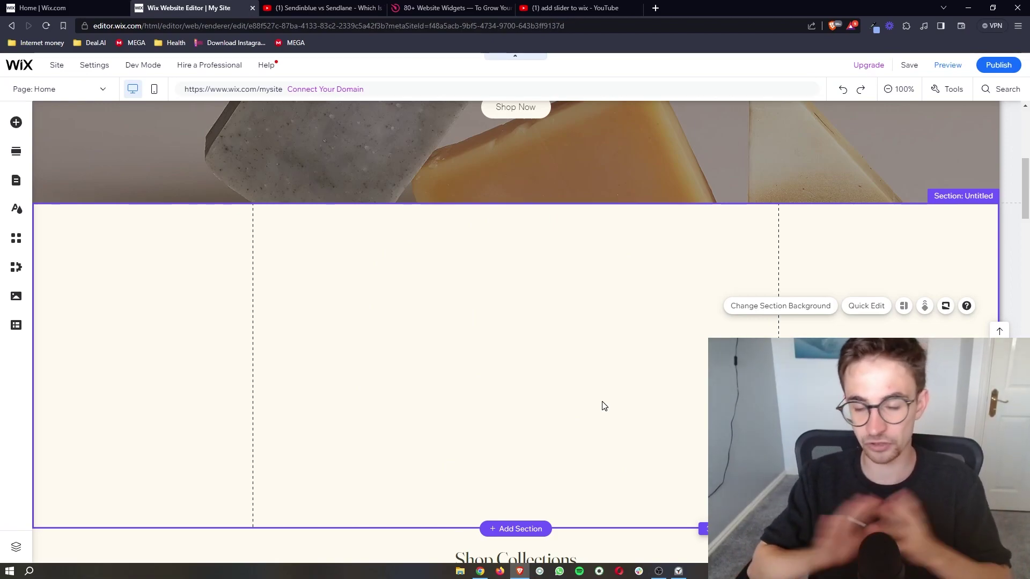
{"action": "scroll", "coordinate": [602, 401], "scroll_direction": "down", "scroll_amount": 12}
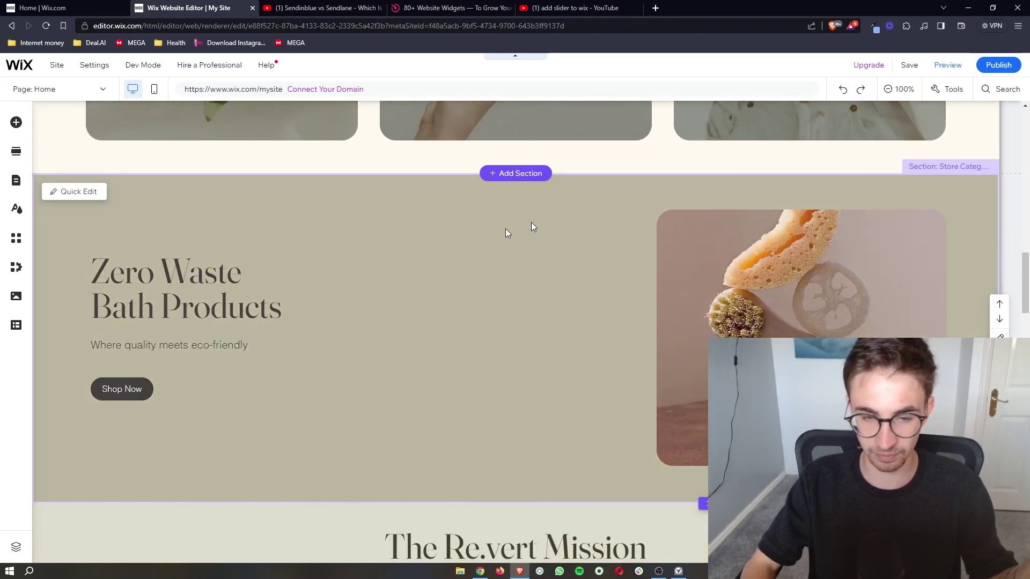
{"action": "scroll", "coordinate": [577, 400], "scroll_direction": "up", "scroll_amount": 10}
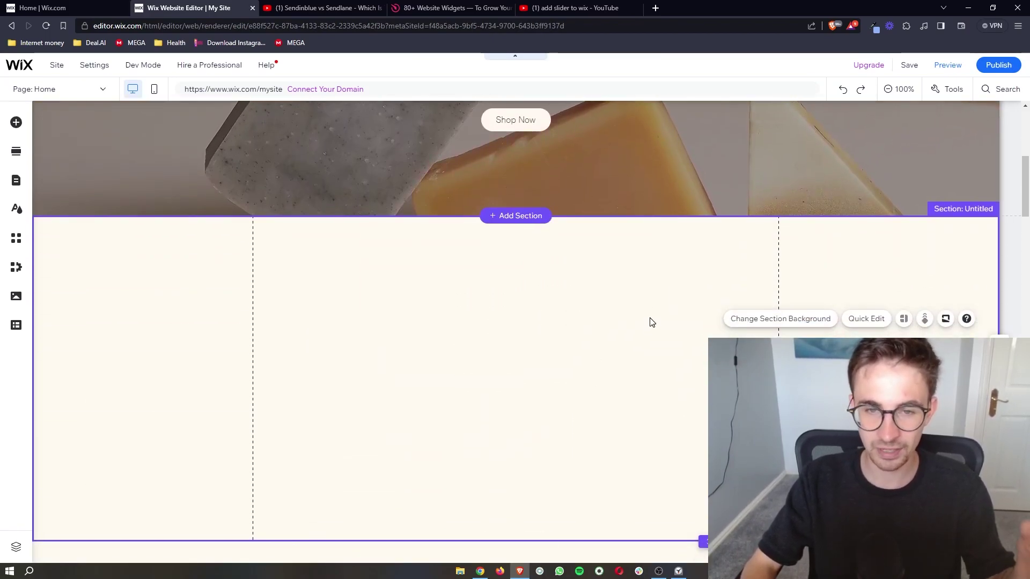
{"action": "scroll", "coordinate": [651, 322], "scroll_direction": "down", "scroll_amount": 1}
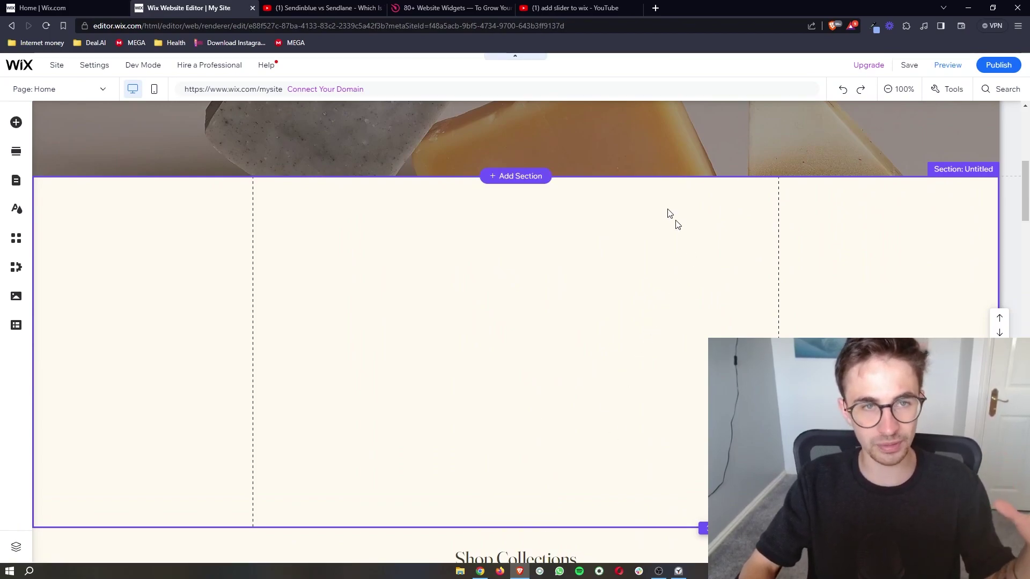
Step: Grab the link from the YouTube video's description, then go to the Elfsight website
{"action": "left_click", "coordinate": [322, 8]}
{"action": "left_click_drag", "start_coordinate": [306, 340], "coordinate": [151, 336]}
{"action": "left_click", "coordinate": [439, 8]}
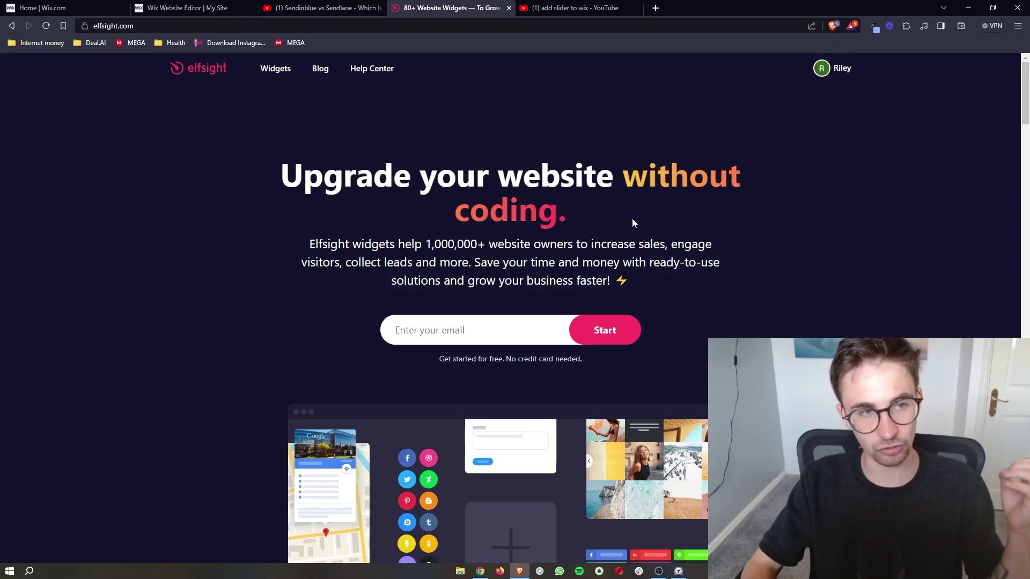
Step: Look over the free sign-up area on the Elfsight homepage
{"action": "left_click", "coordinate": [421, 319]}
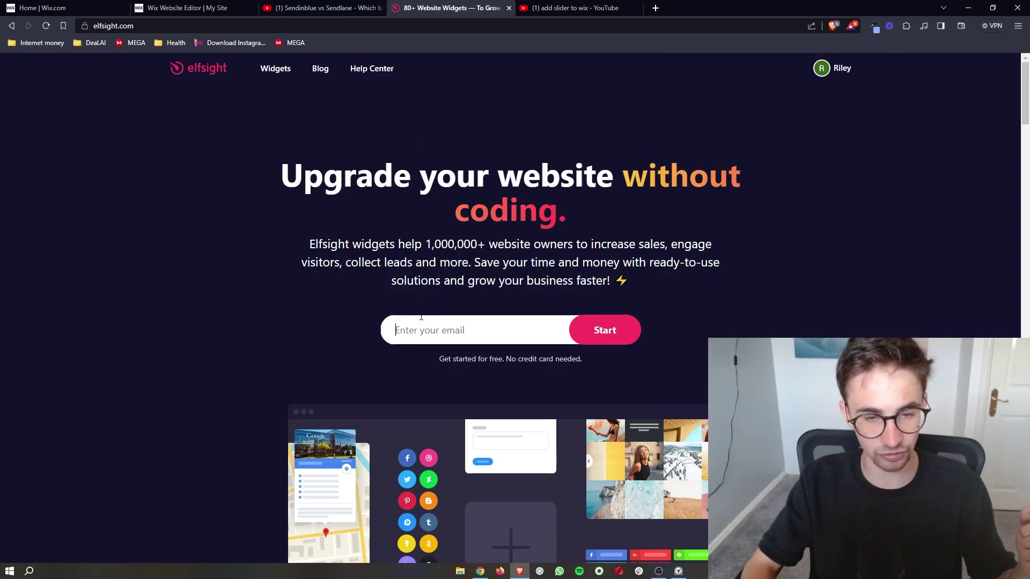
{"action": "left_click_drag", "start_coordinate": [600, 372], "coordinate": [430, 367]}
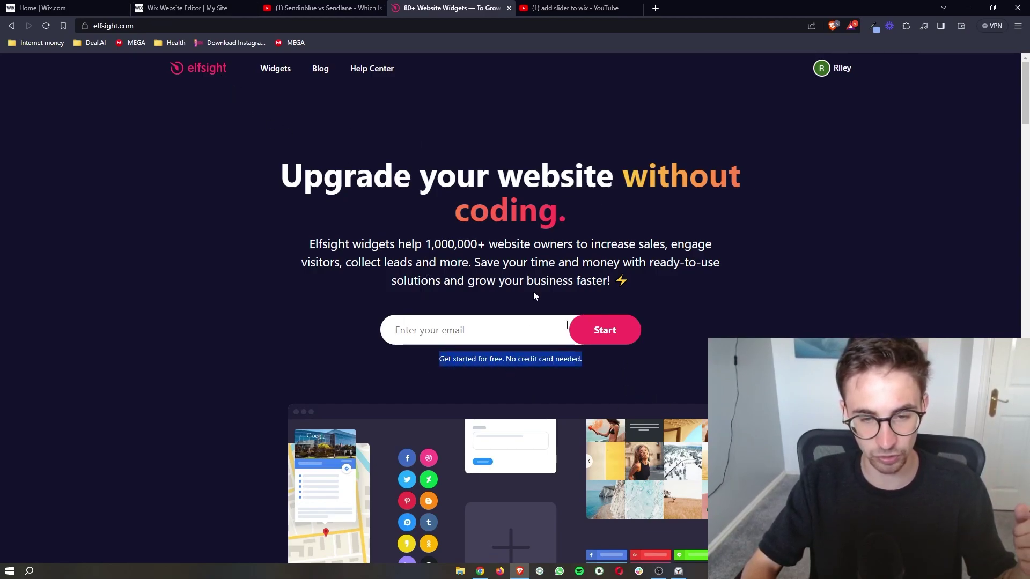
{"action": "left_click", "coordinate": [602, 366]}
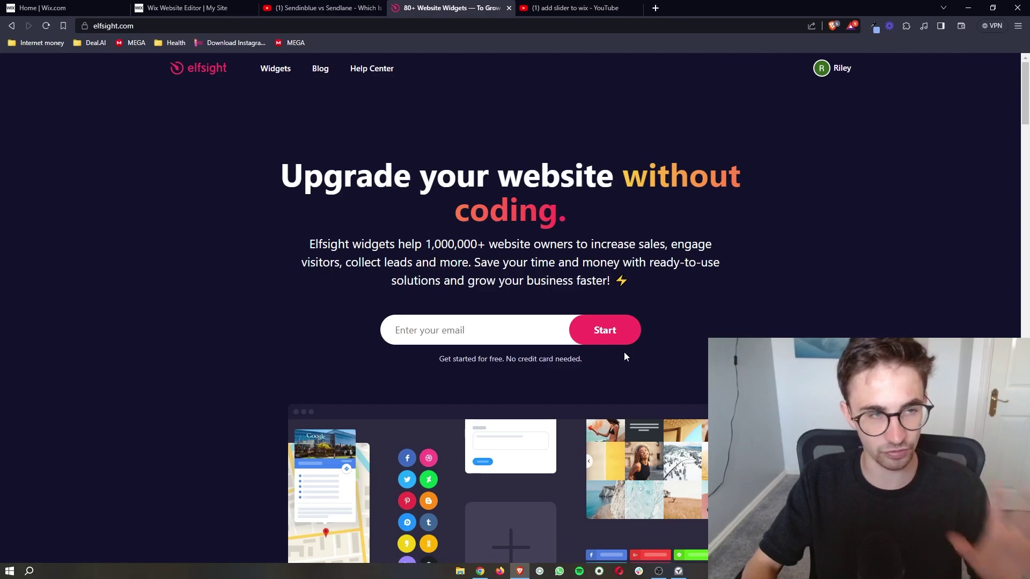
Step: Open the Widgets catalogue and search it for 'slider'
{"action": "mouse_move", "coordinate": [272, 75]}
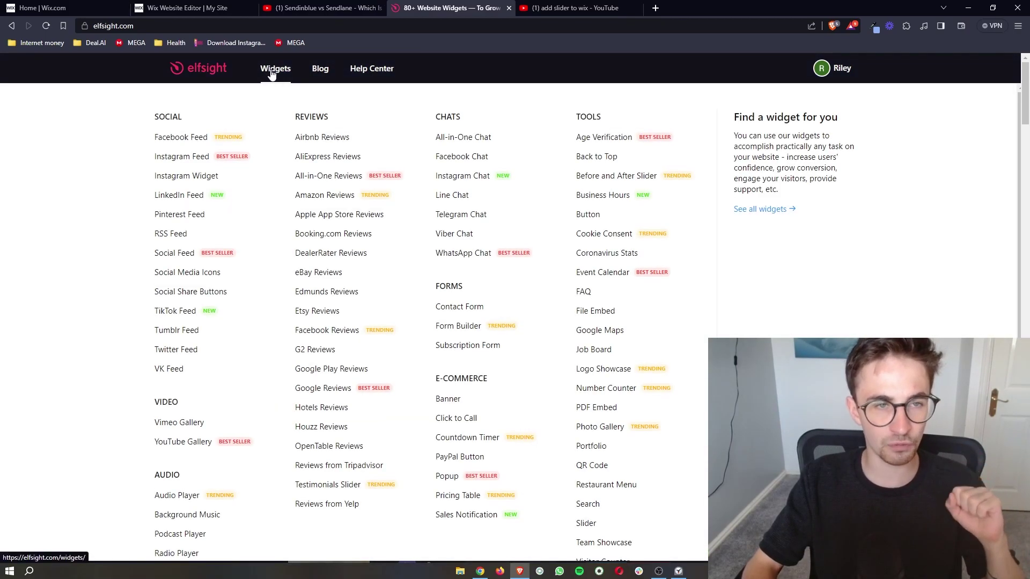
{"action": "left_click", "coordinate": [284, 74]}
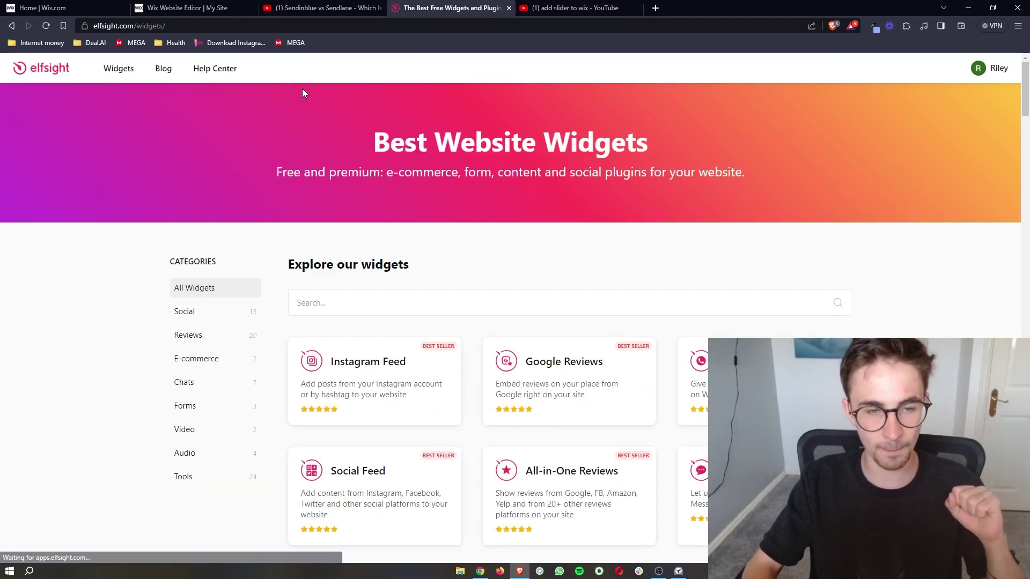
{"action": "scroll", "coordinate": [342, 287], "scroll_direction": "down", "scroll_amount": 1}
{"action": "left_click_drag", "start_coordinate": [290, 229], "coordinate": [437, 251]}
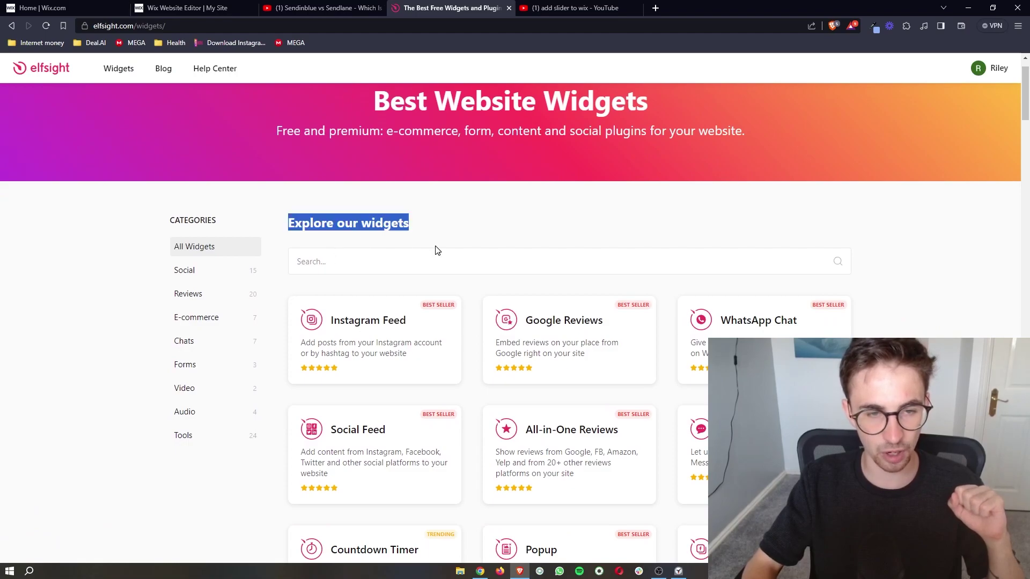
{"action": "left_click", "coordinate": [350, 262]}
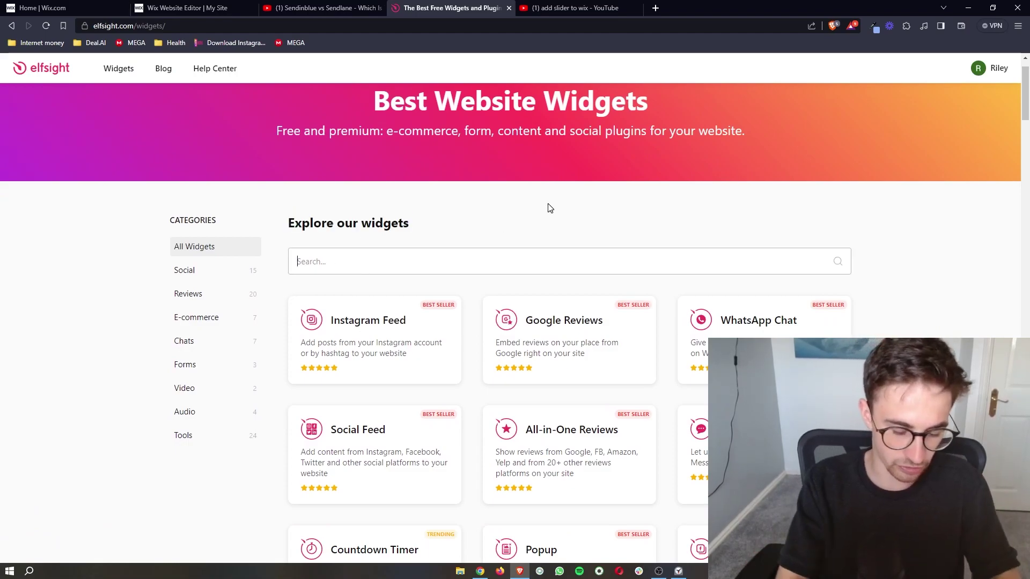
{"action": "type", "text": "slider"}
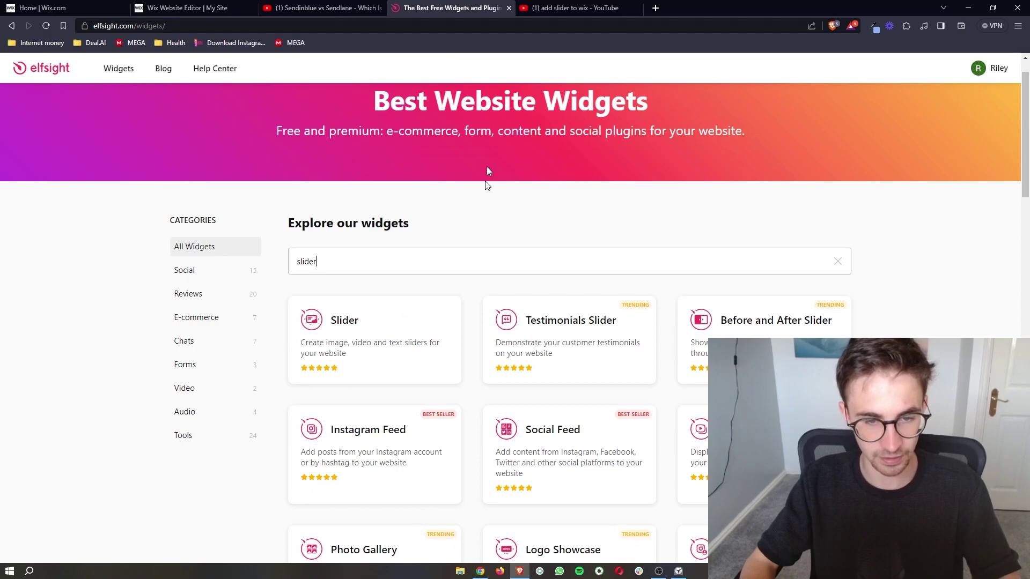
{"action": "scroll", "coordinate": [486, 170], "scroll_direction": "down", "scroll_amount": 2}
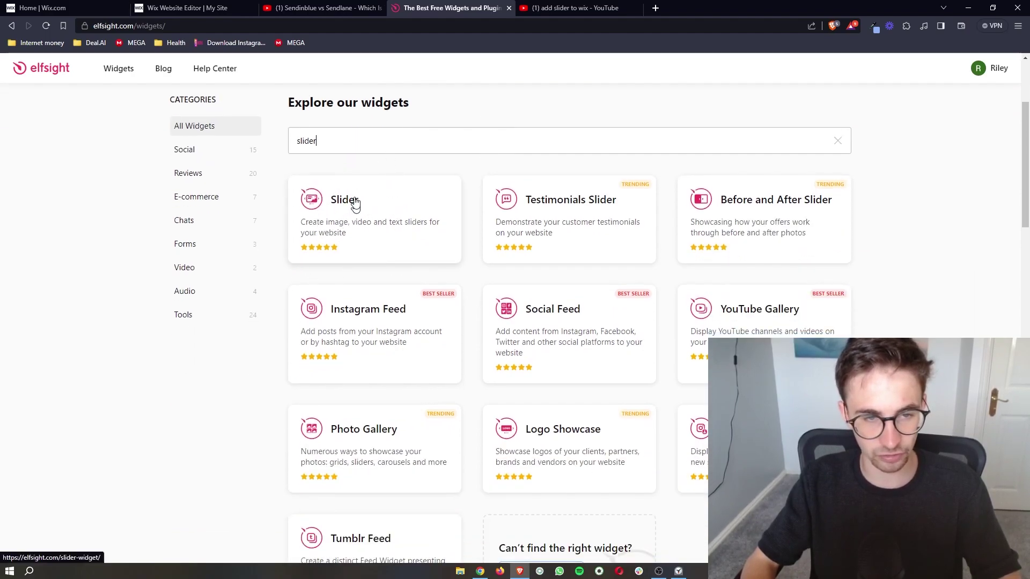
Step: Open the Slider widget page and browse its templates
{"action": "left_click", "coordinate": [343, 213]}
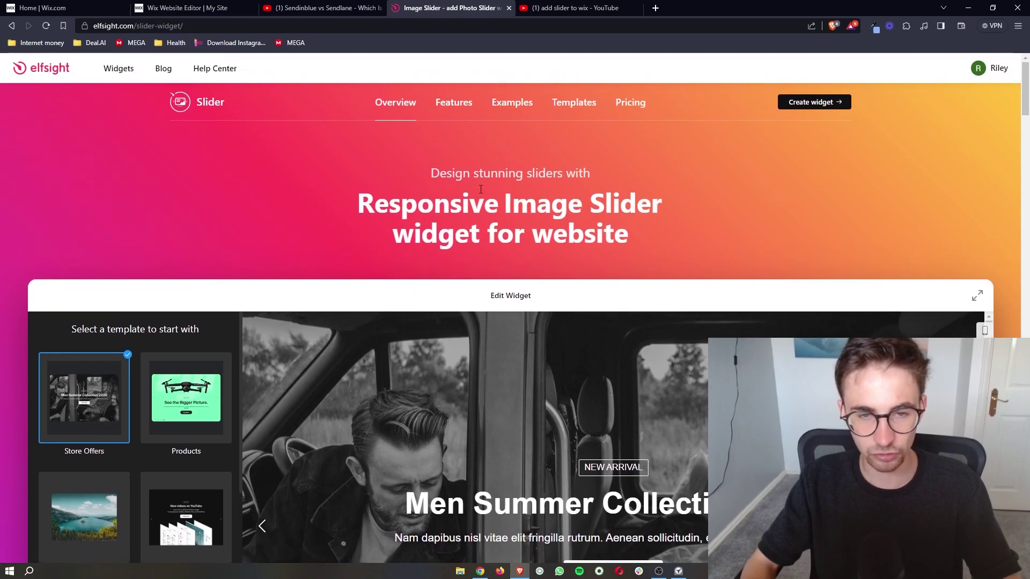
{"action": "scroll", "coordinate": [500, 259], "scroll_direction": "down", "scroll_amount": 3}
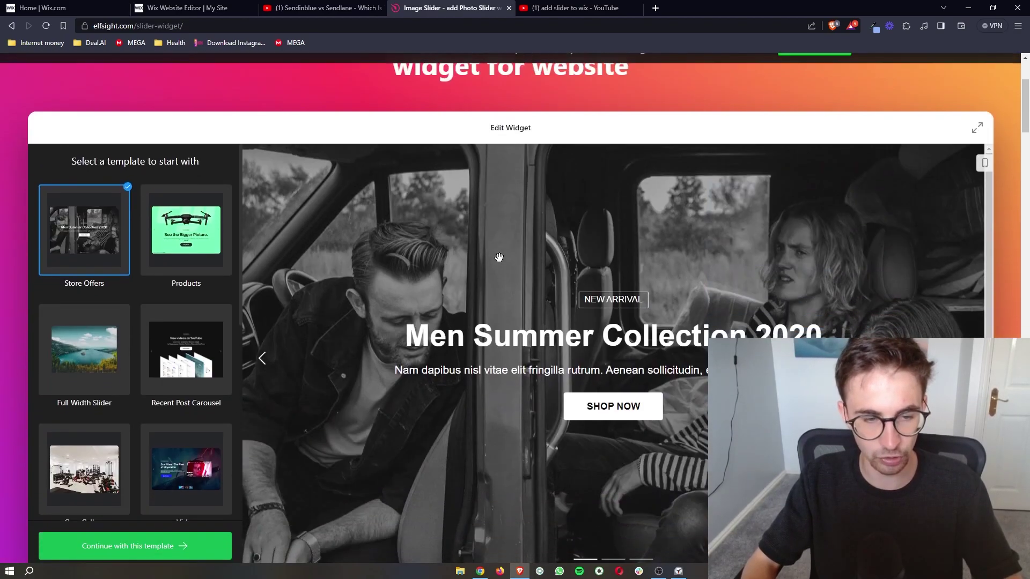
{"action": "scroll", "coordinate": [385, 237], "scroll_direction": "down", "scroll_amount": 1}
{"action": "scroll", "coordinate": [216, 295], "scroll_direction": "down", "scroll_amount": 5}
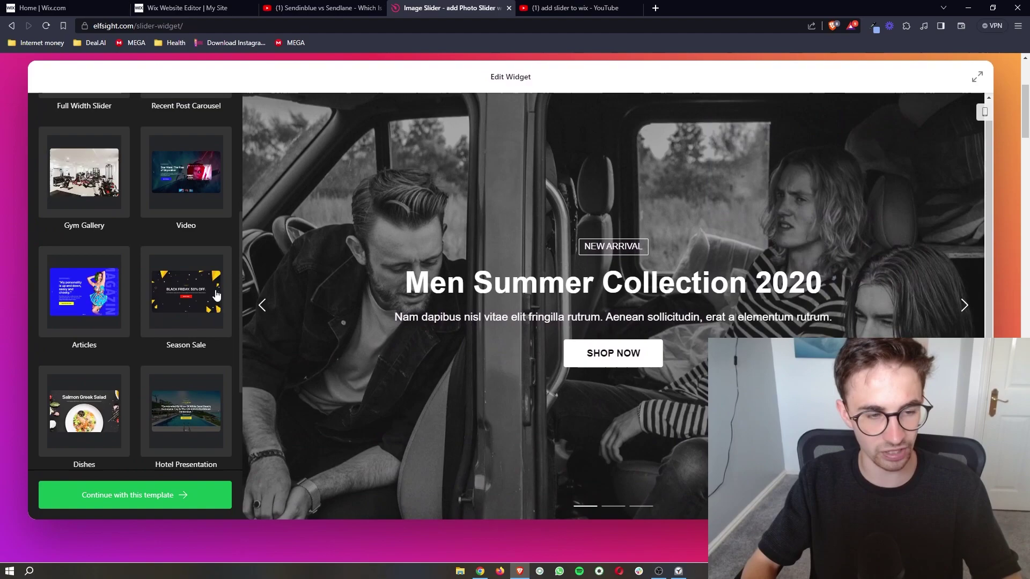
{"action": "scroll", "coordinate": [217, 294], "scroll_direction": "up", "scroll_amount": 10}
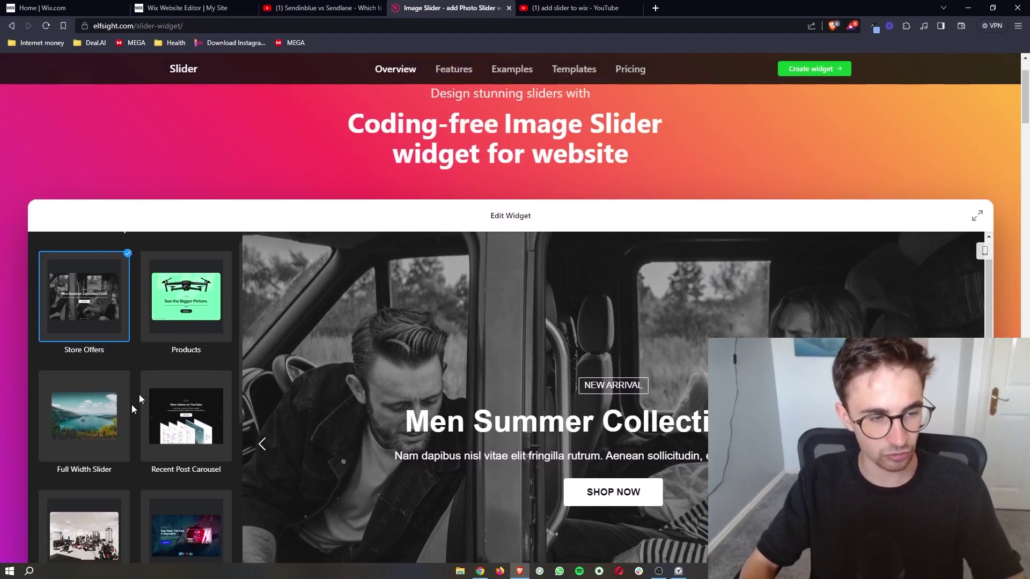
{"action": "scroll", "coordinate": [177, 357], "scroll_direction": "down", "scroll_amount": 1}
Step: Preview the Products, Full Width Slider, Recent Post Carousel and Gym Gallery templates
{"action": "left_click", "coordinate": [171, 251]}
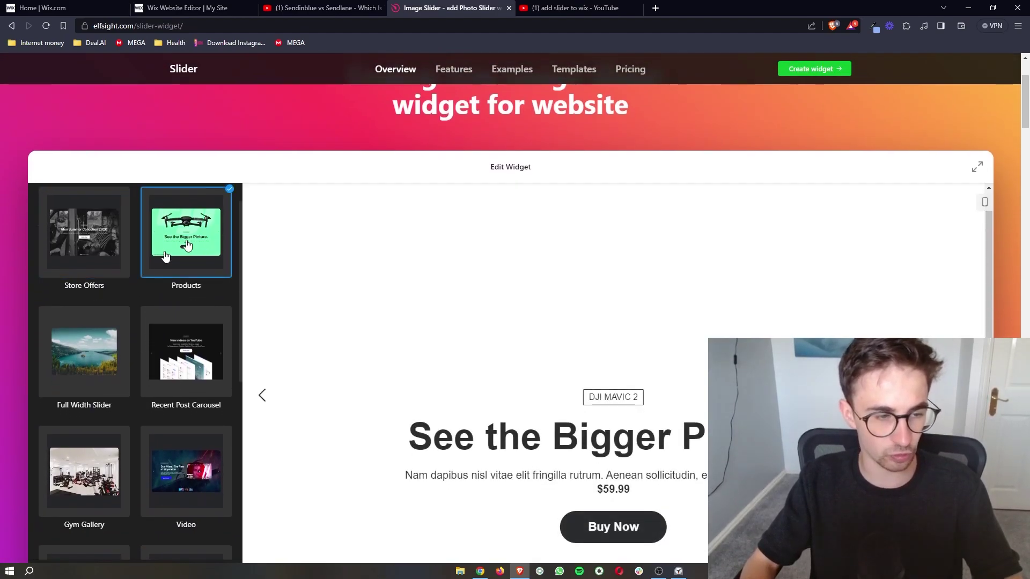
{"action": "left_click", "coordinate": [94, 356]}
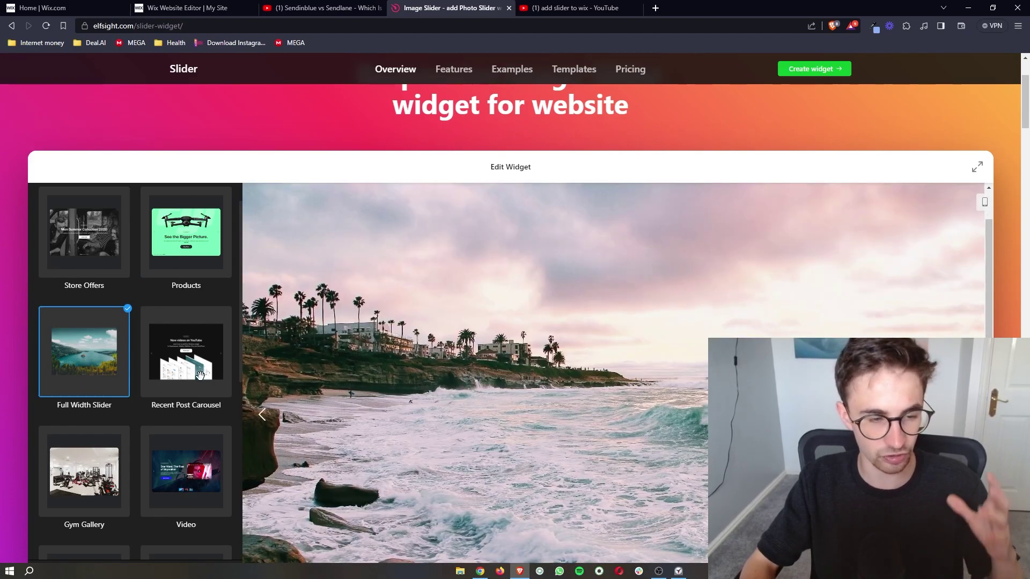
{"action": "scroll", "coordinate": [199, 375], "scroll_direction": "down", "scroll_amount": 1}
{"action": "left_click", "coordinate": [198, 345]}
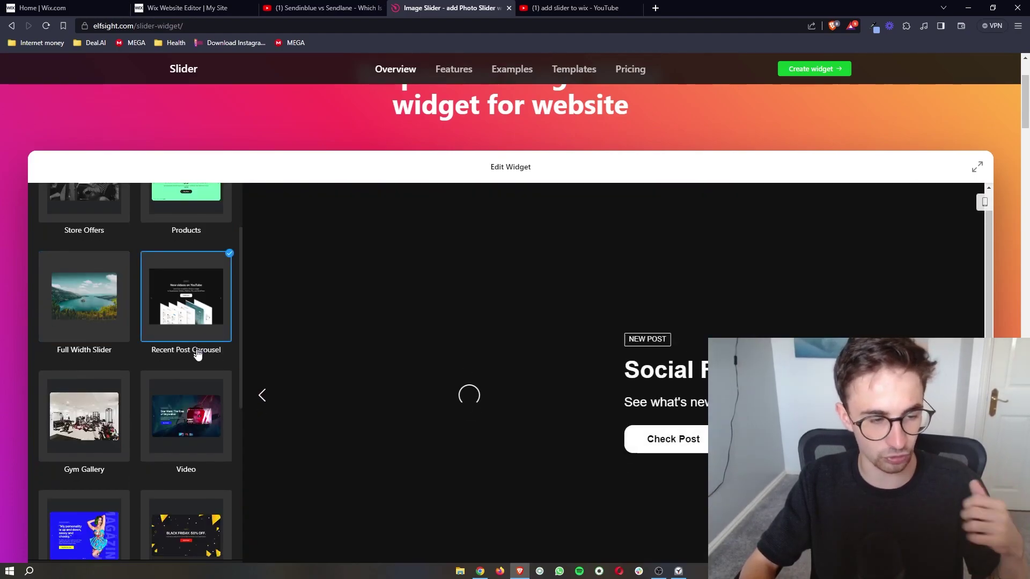
{"action": "left_click", "coordinate": [94, 429]}
Step: Choose the Store Offers template for the slider
{"action": "scroll", "coordinate": [138, 391], "scroll_direction": "down", "scroll_amount": 5}
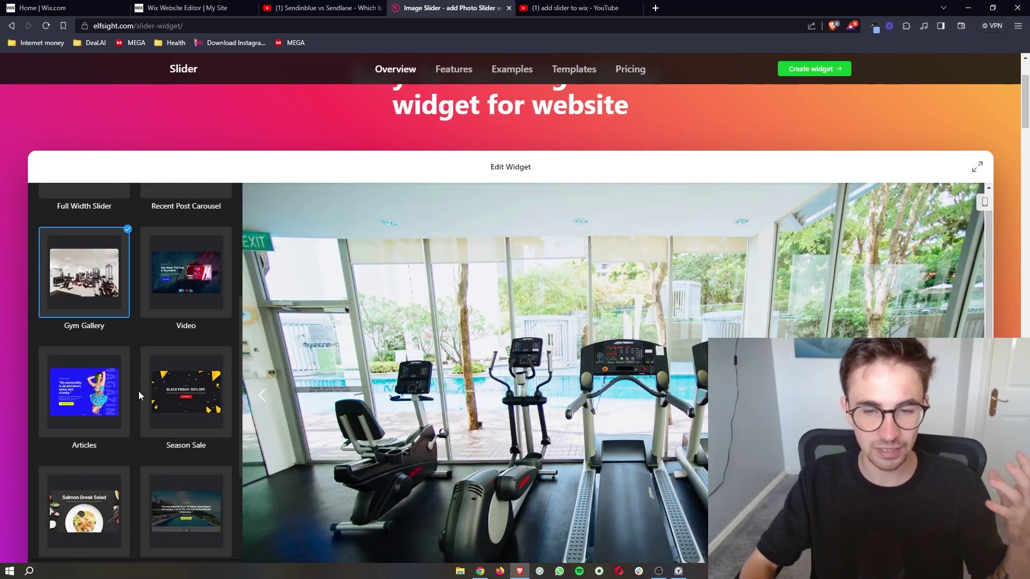
{"action": "scroll", "coordinate": [161, 400], "scroll_direction": "down", "scroll_amount": 2}
{"action": "scroll", "coordinate": [170, 367], "scroll_direction": "up", "scroll_amount": 1}
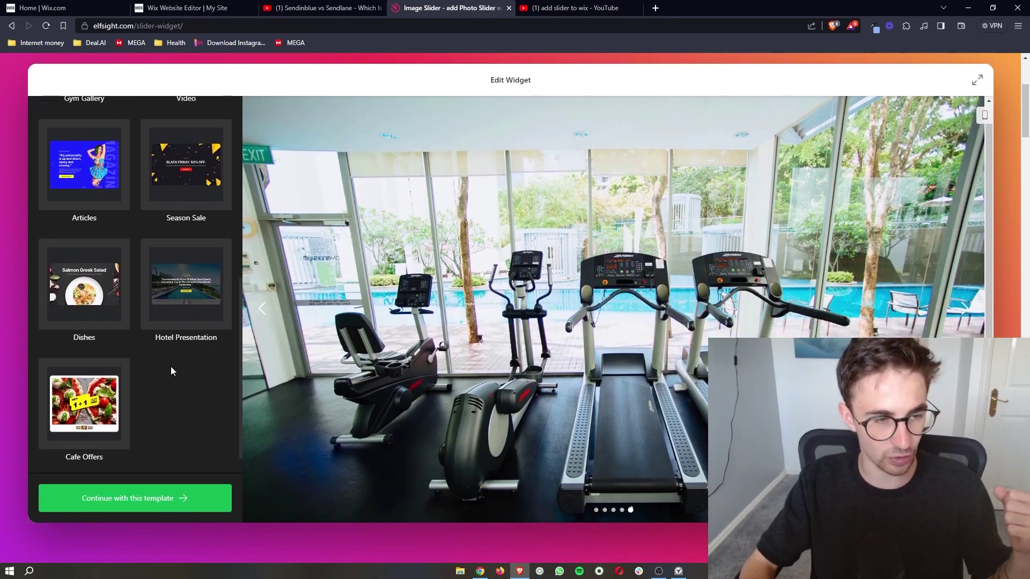
{"action": "scroll", "coordinate": [171, 367], "scroll_direction": "up", "scroll_amount": 7}
{"action": "scroll", "coordinate": [171, 367], "scroll_direction": "down", "scroll_amount": 2}
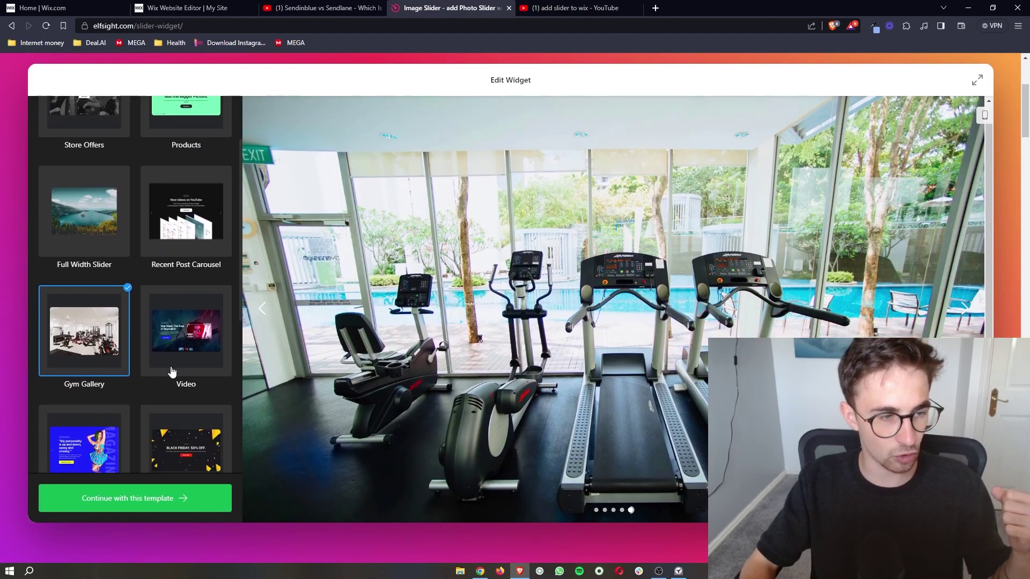
{"action": "scroll", "coordinate": [171, 368], "scroll_direction": "up", "scroll_amount": 1}
{"action": "scroll", "coordinate": [171, 372], "scroll_direction": "down", "scroll_amount": 4}
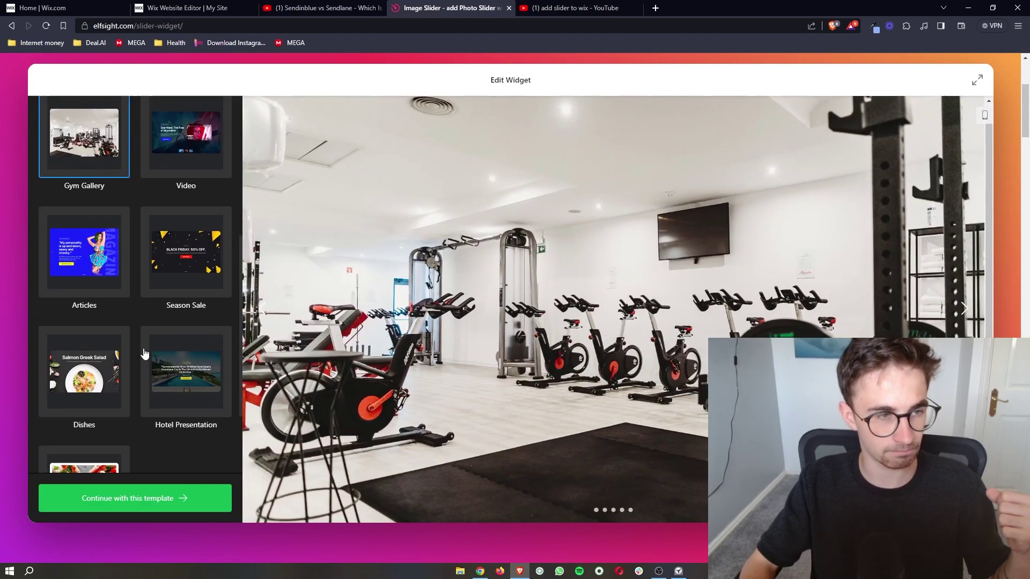
{"action": "scroll", "coordinate": [119, 370], "scroll_direction": "up", "scroll_amount": 5}
{"action": "left_click", "coordinate": [101, 208]}
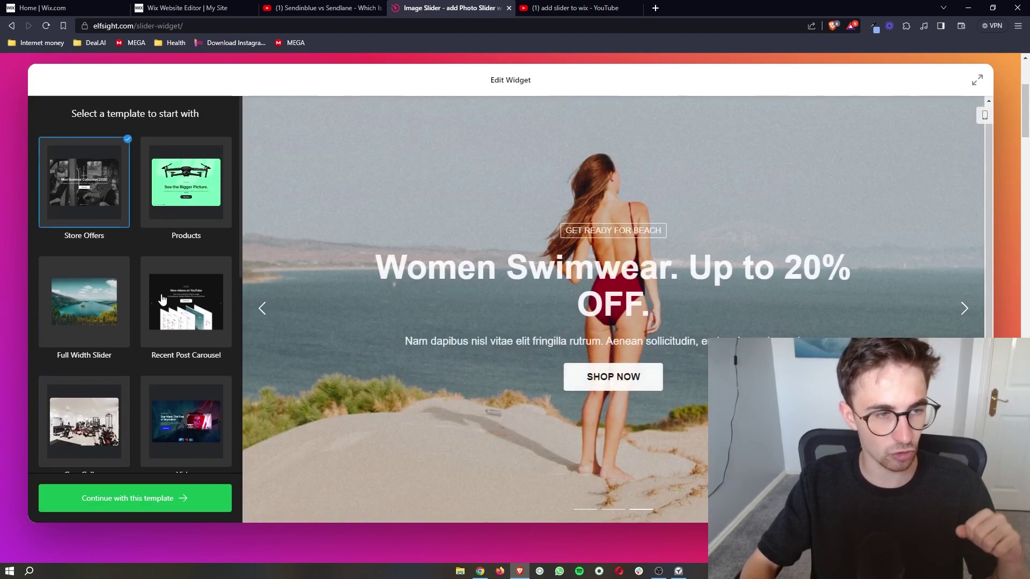
{"action": "scroll", "coordinate": [355, 346], "scroll_direction": "down", "scroll_amount": 1}
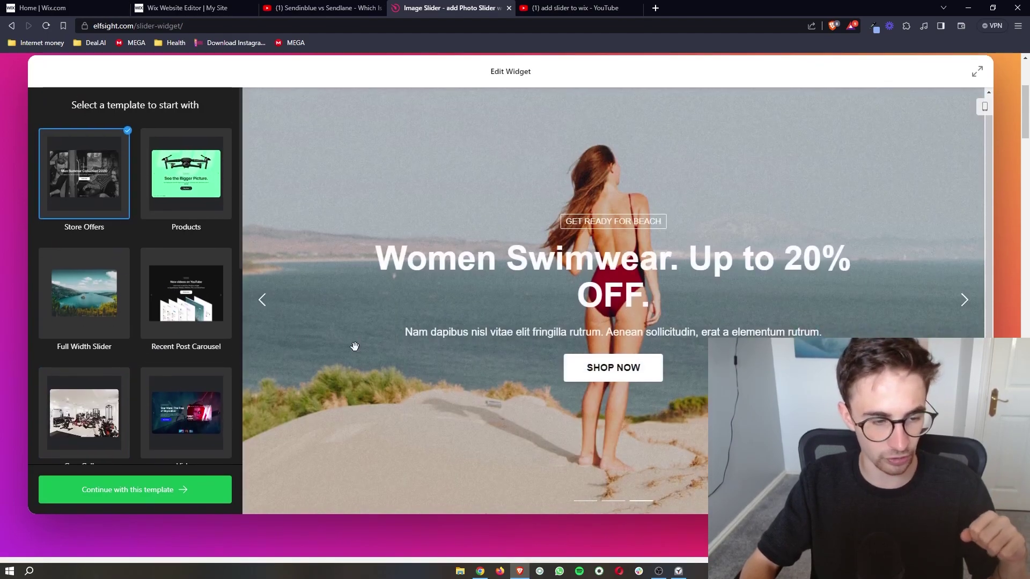
Step: Continue with the template and add a new slide with centred text layout
{"action": "left_click", "coordinate": [163, 492]}
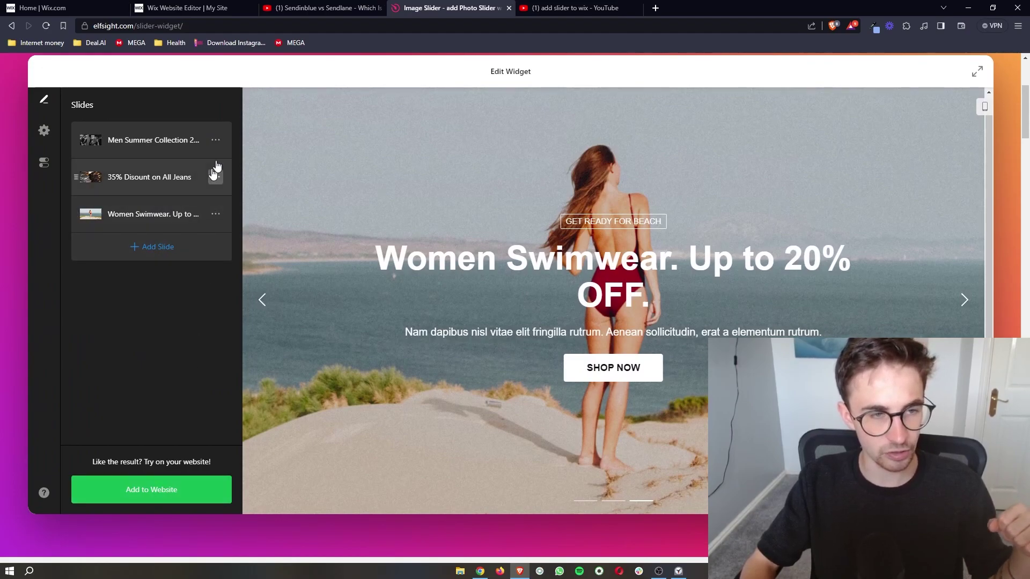
{"action": "left_click", "coordinate": [140, 246]}
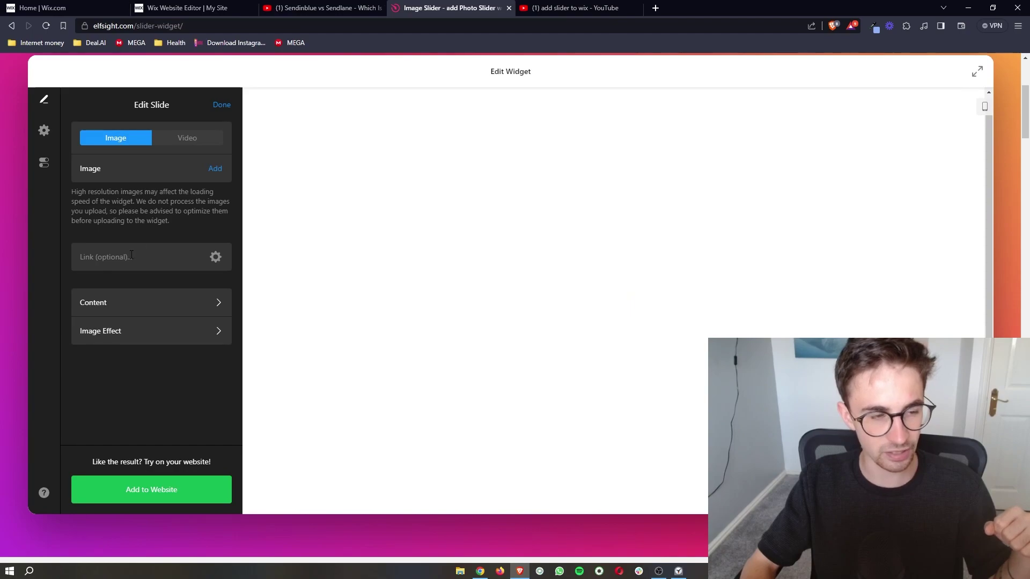
{"action": "left_click", "coordinate": [161, 303]}
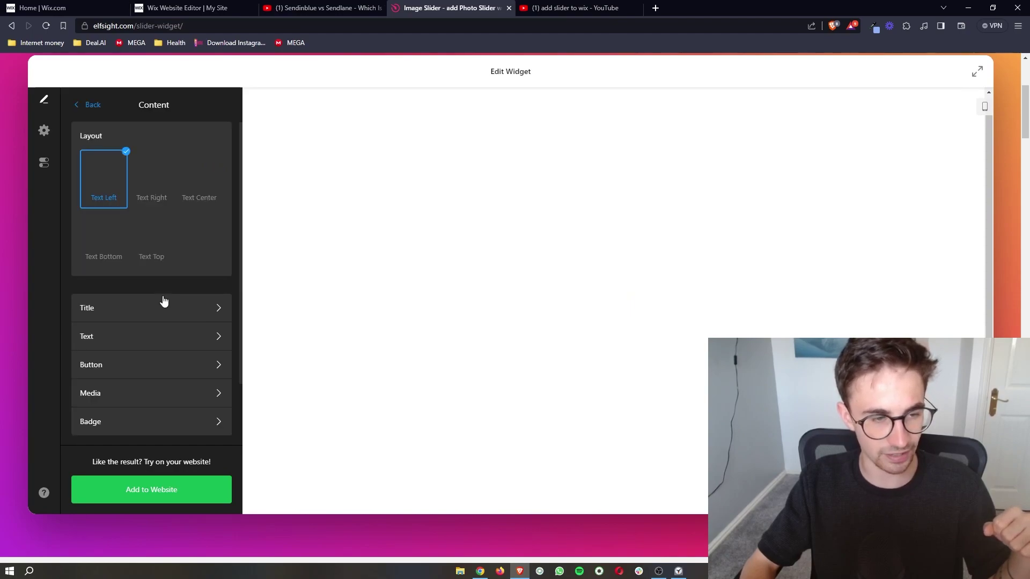
{"action": "left_click", "coordinate": [153, 185]}
{"action": "left_click", "coordinate": [221, 182]}
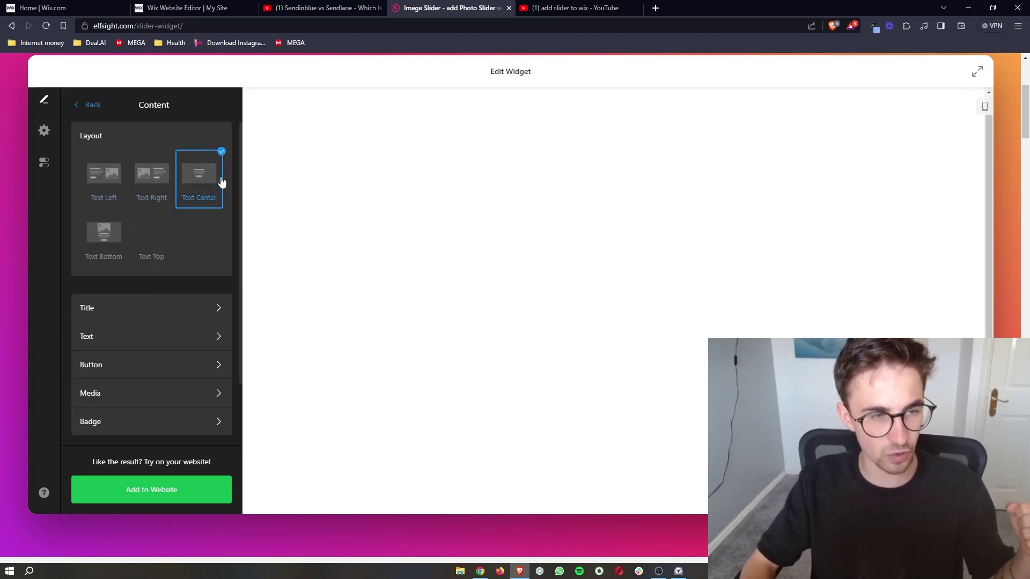
{"action": "left_click", "coordinate": [91, 111]}
{"action": "left_click", "coordinate": [226, 105]}
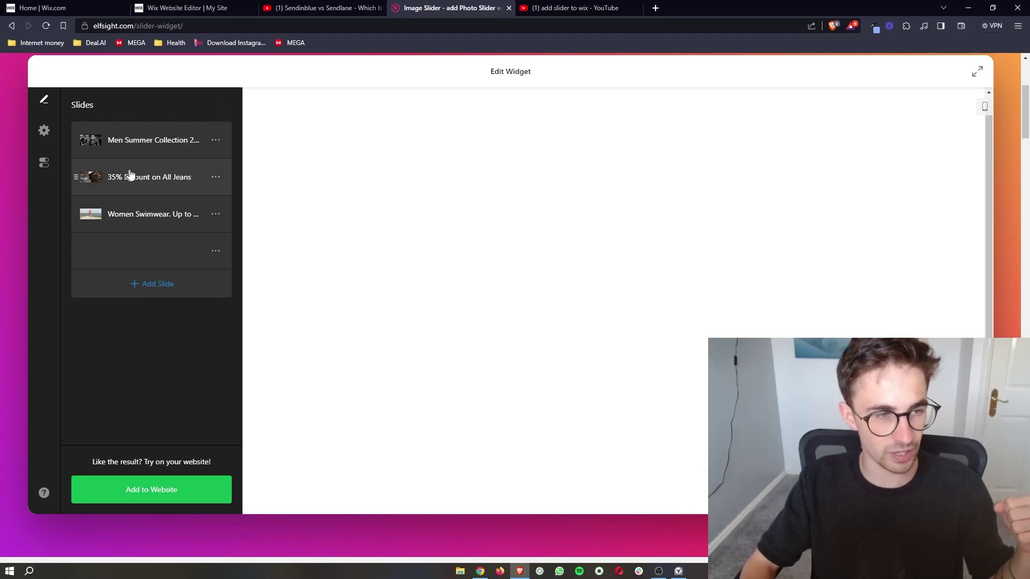
Step: Link the Men Summer Collection 2020 slide to youtube.com and test the link
{"action": "left_click", "coordinate": [216, 140]}
{"action": "left_click", "coordinate": [224, 157]}
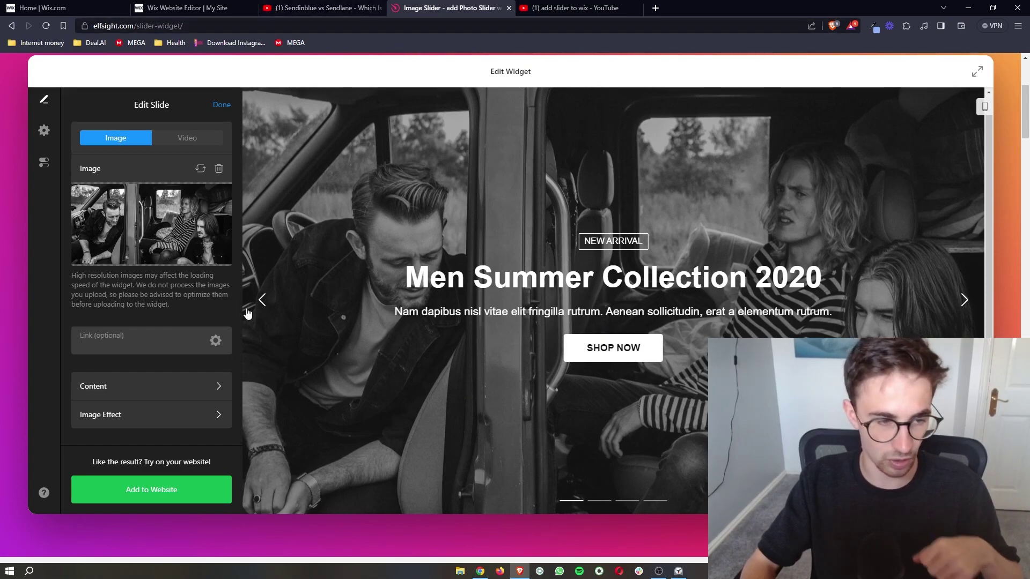
{"action": "type", "text": "youtube.com"}
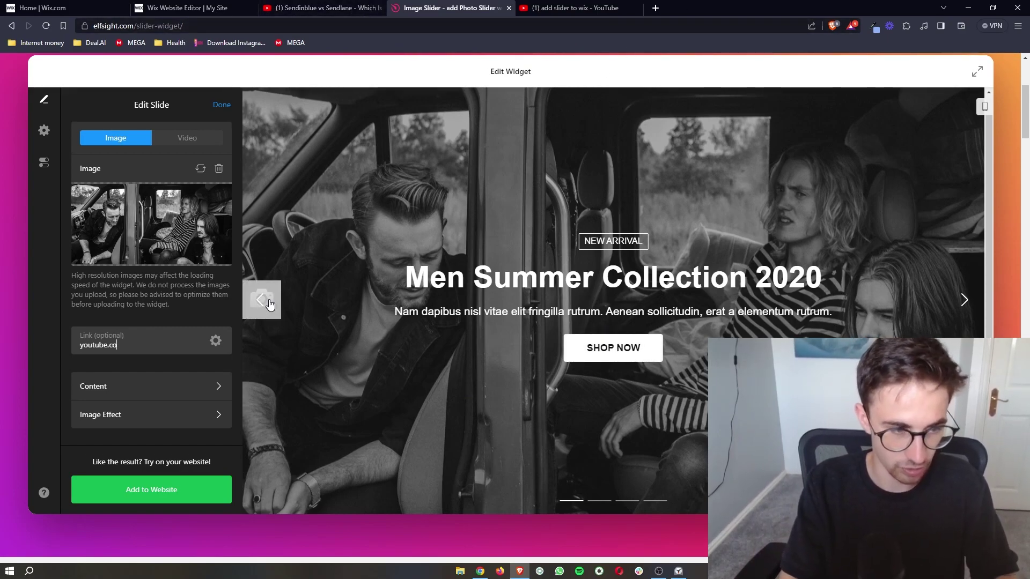
{"action": "left_click", "coordinate": [454, 267]}
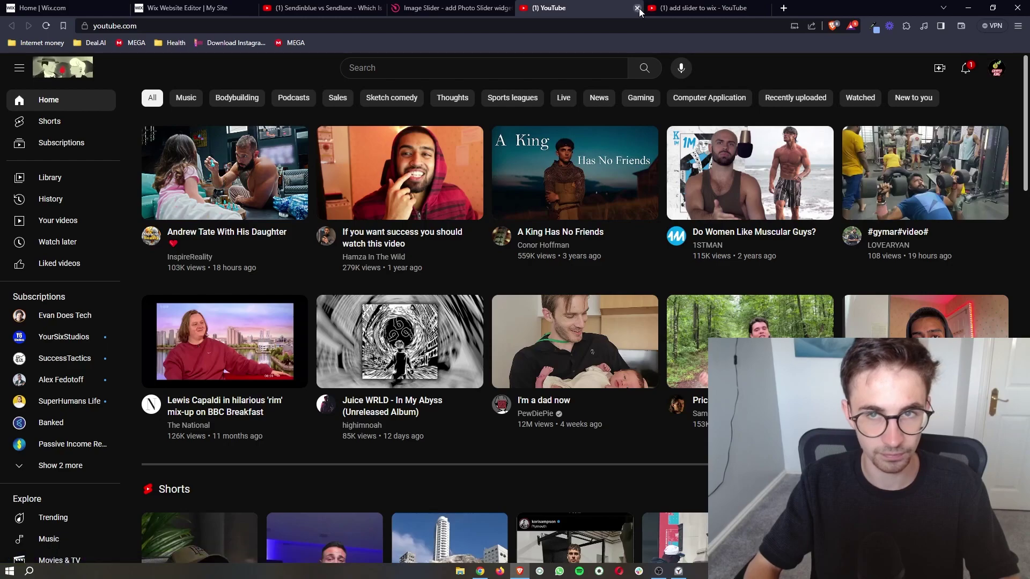
{"action": "left_click", "coordinate": [637, 8]}
Step: Try each text layout on the slide and settle back on Text Center
{"action": "left_click", "coordinate": [128, 382]}
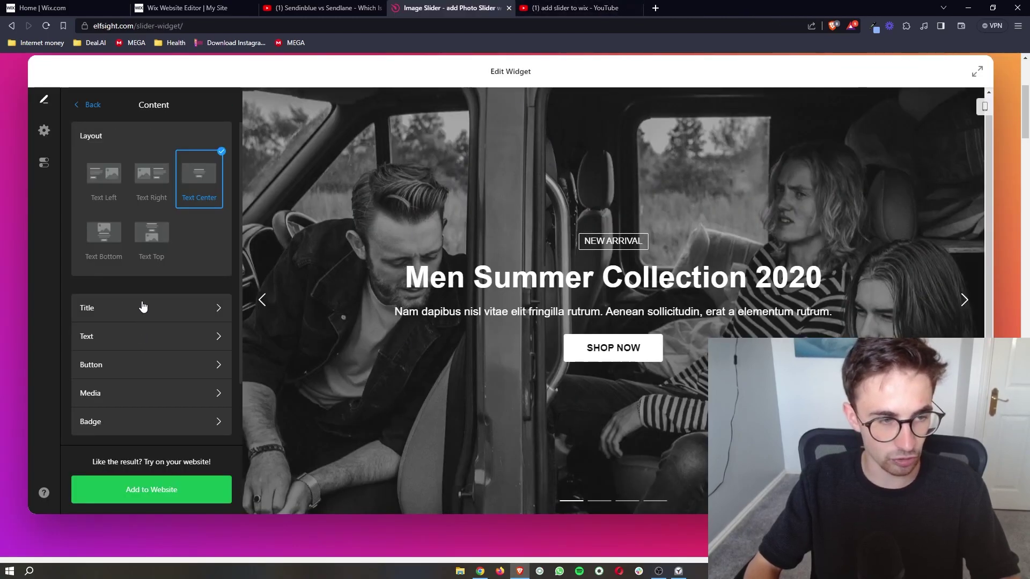
{"action": "left_click", "coordinate": [151, 197]}
{"action": "left_click", "coordinate": [105, 198]}
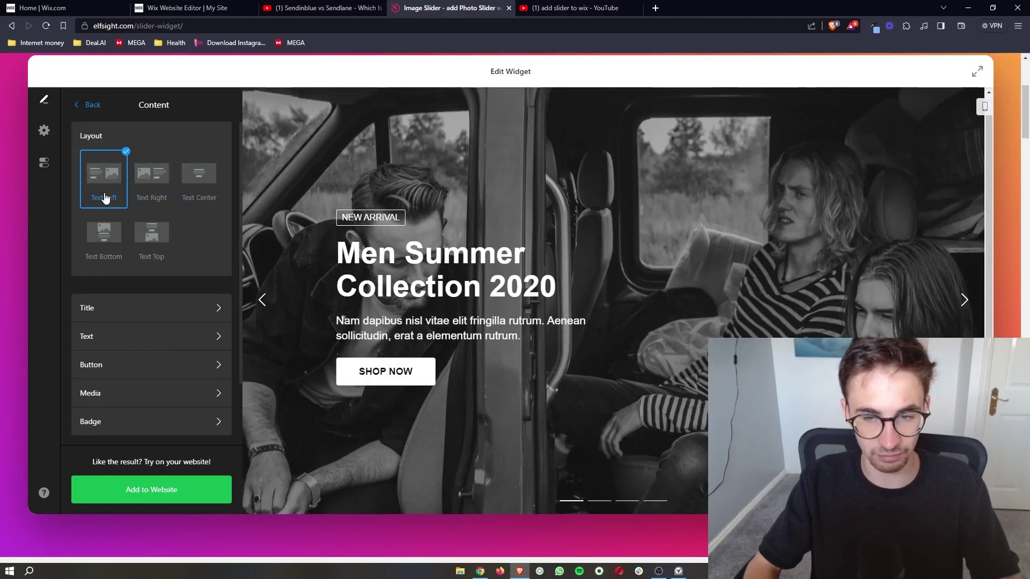
{"action": "left_click", "coordinate": [110, 241]}
{"action": "left_click", "coordinate": [203, 185]}
{"action": "left_click", "coordinate": [152, 249]}
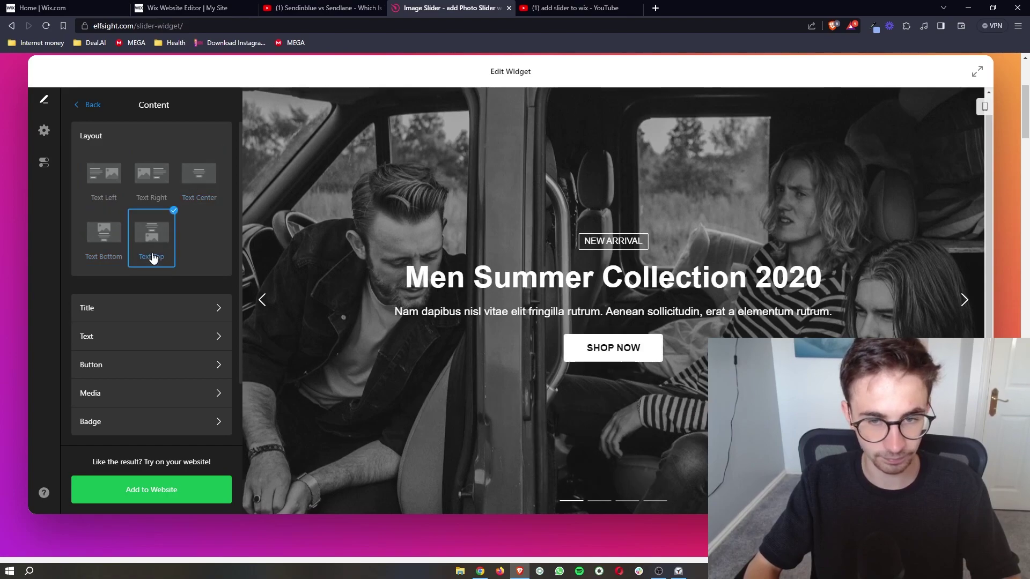
{"action": "left_click", "coordinate": [204, 182]}
Step: Toggle Display Title off and back on, then finish editing the slide
{"action": "left_click", "coordinate": [127, 307]}
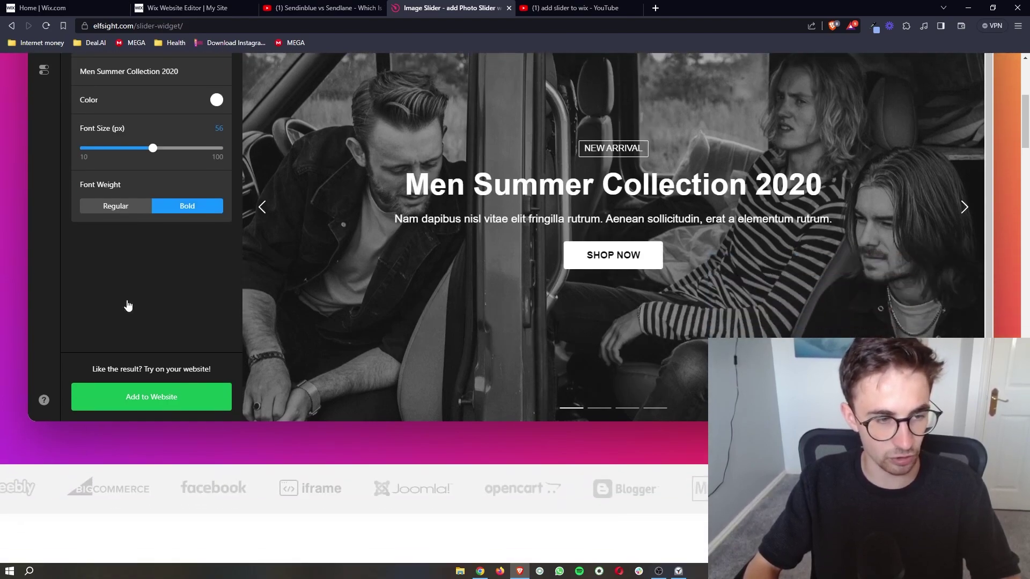
{"action": "left_click", "coordinate": [210, 142]}
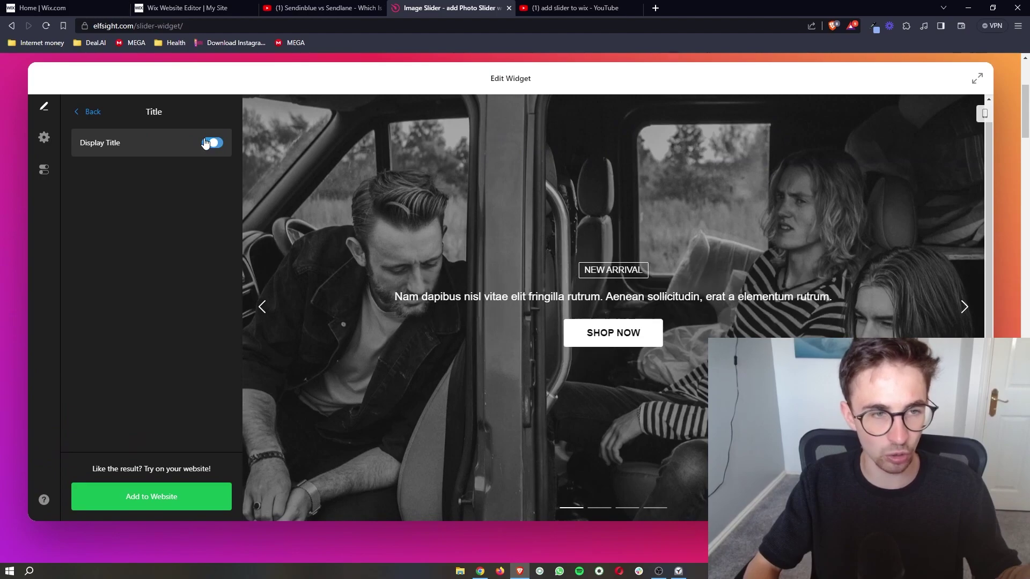
{"action": "left_click", "coordinate": [209, 141]}
{"action": "left_click", "coordinate": [86, 111]}
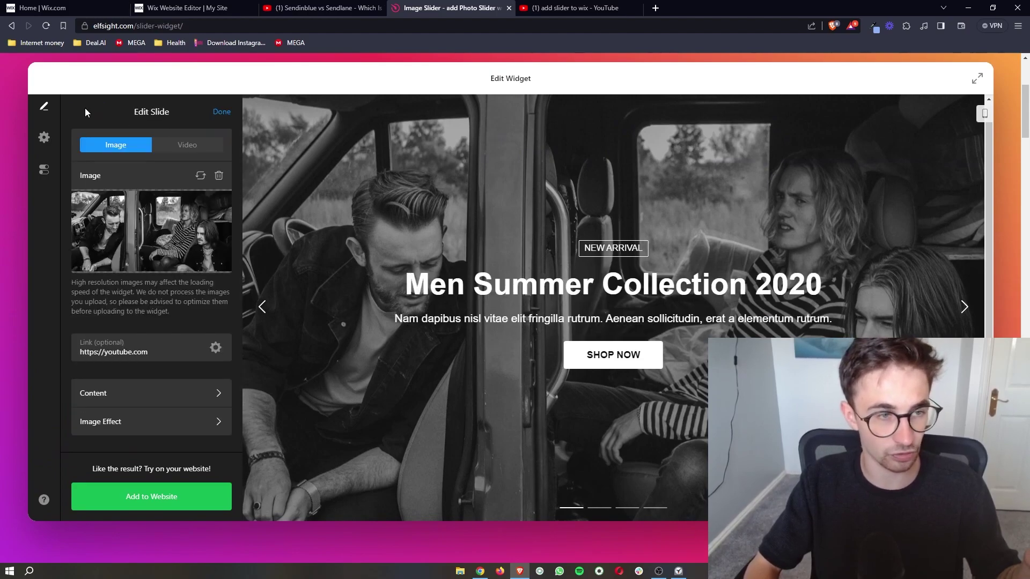
{"action": "left_click", "coordinate": [216, 114]}
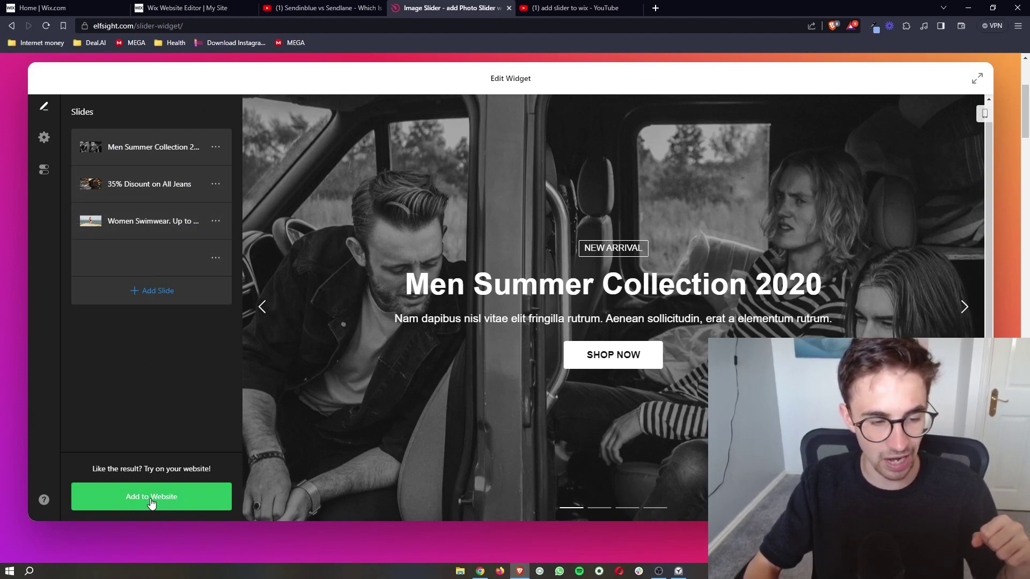
Step: Add the slider to a website and publish it
{"action": "left_click", "coordinate": [169, 499]}
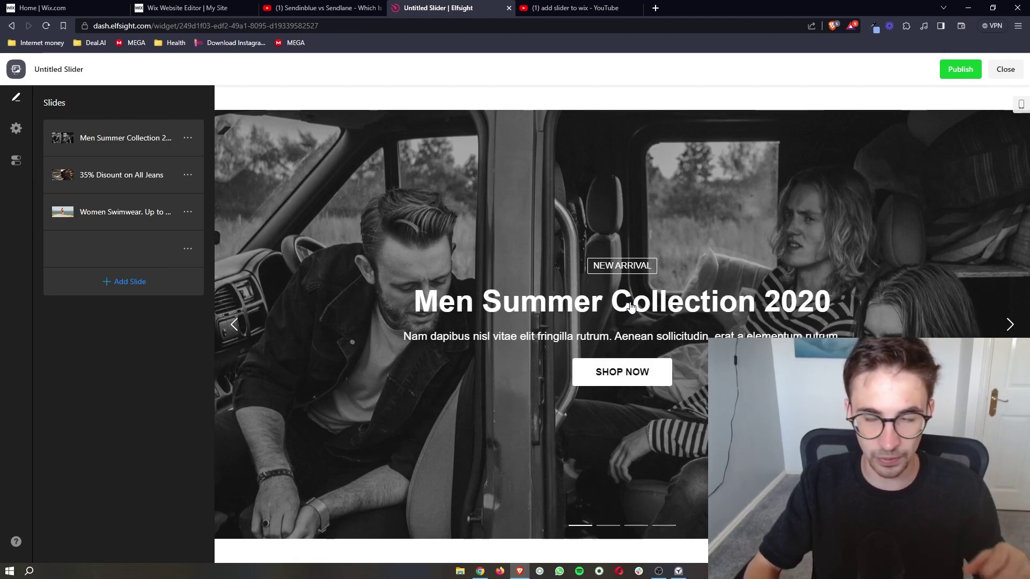
{"action": "left_click", "coordinate": [960, 69]}
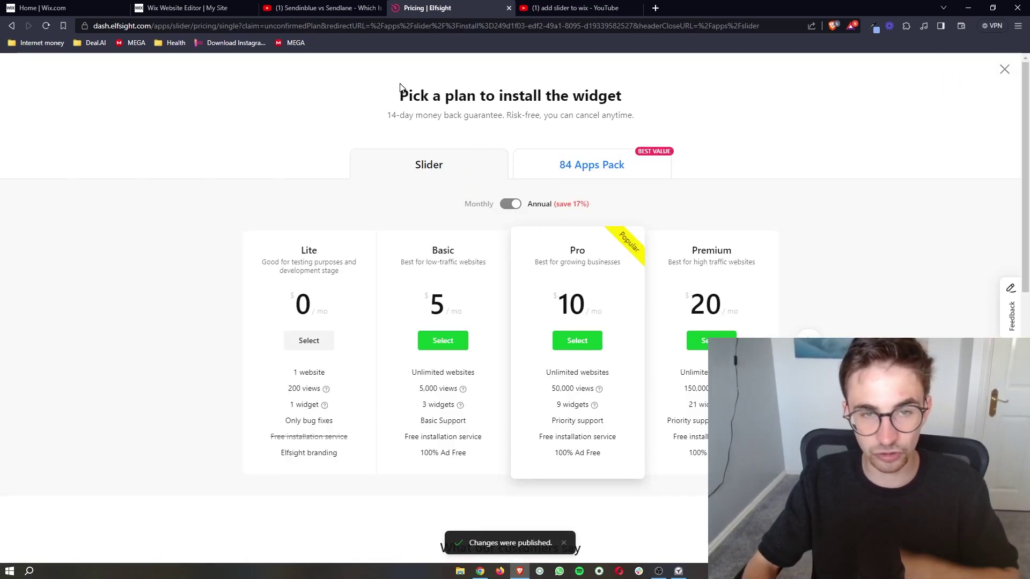
{"action": "left_click_drag", "start_coordinate": [400, 88], "coordinate": [639, 116]}
{"action": "left_click", "coordinate": [674, 111]}
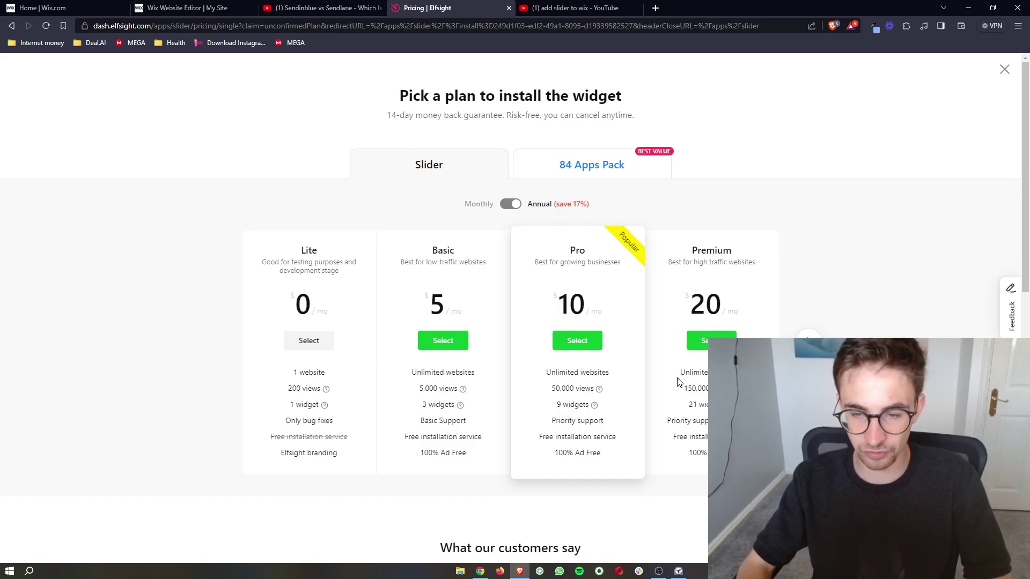
Step: Compare the pricing plans and select the free Lite plan
{"action": "left_click_drag", "start_coordinate": [530, 395], "coordinate": [608, 397]}
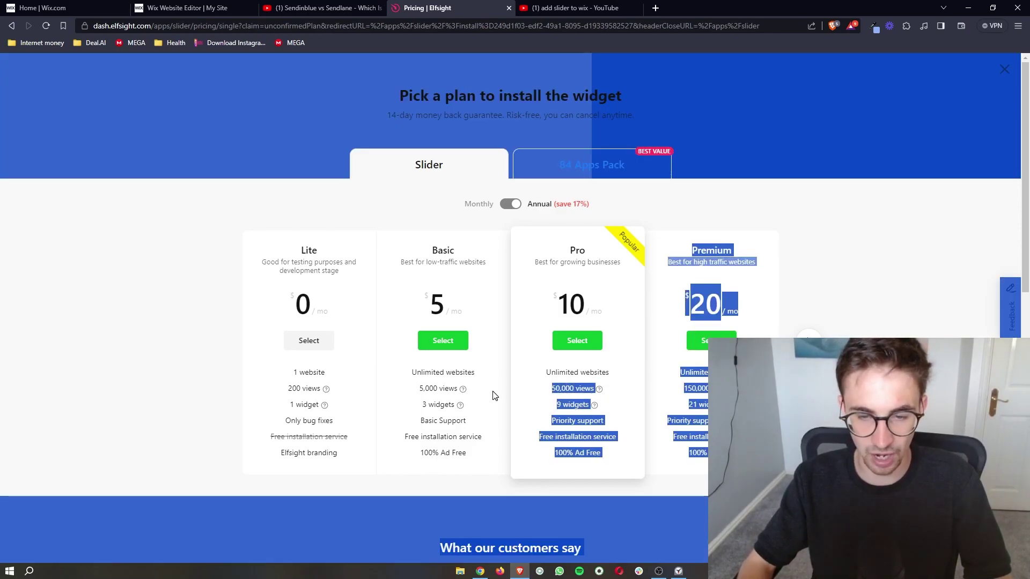
{"action": "left_click", "coordinate": [520, 392]}
{"action": "left_click", "coordinate": [483, 388]}
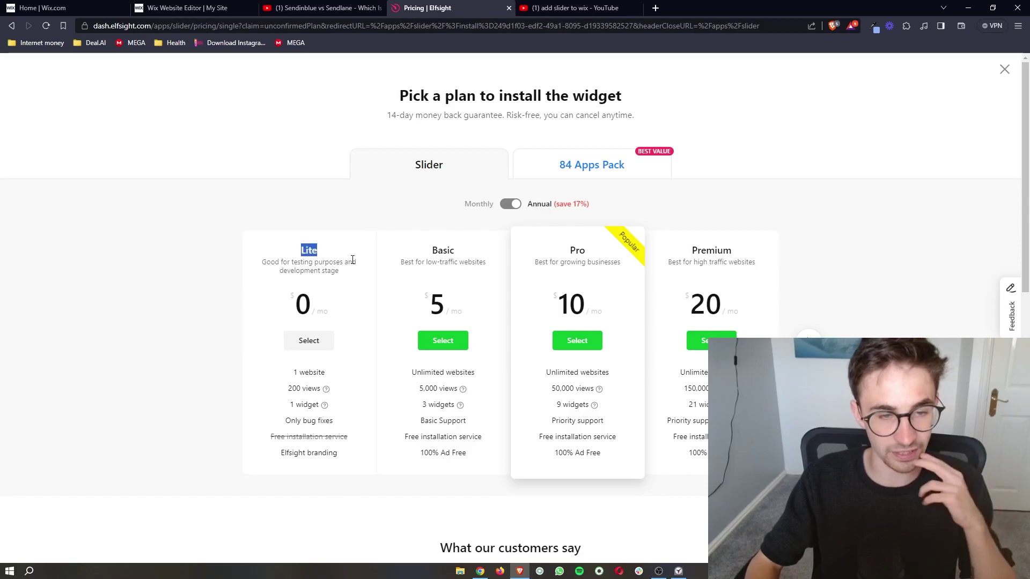
{"action": "left_click", "coordinate": [318, 343]}
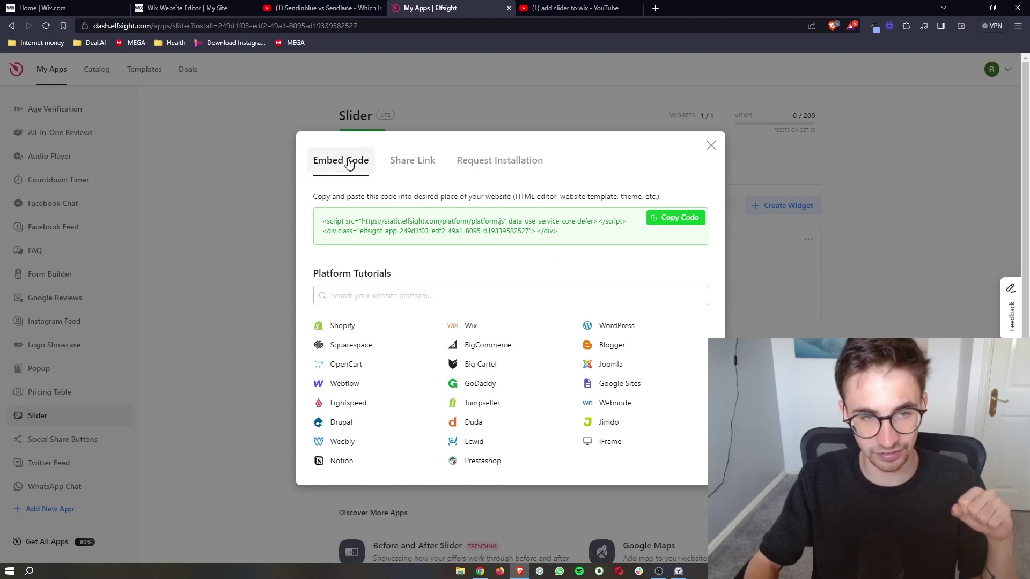
Step: Copy the Slider embed code and return to the Wix Website Editor
{"action": "left_click", "coordinate": [666, 220]}
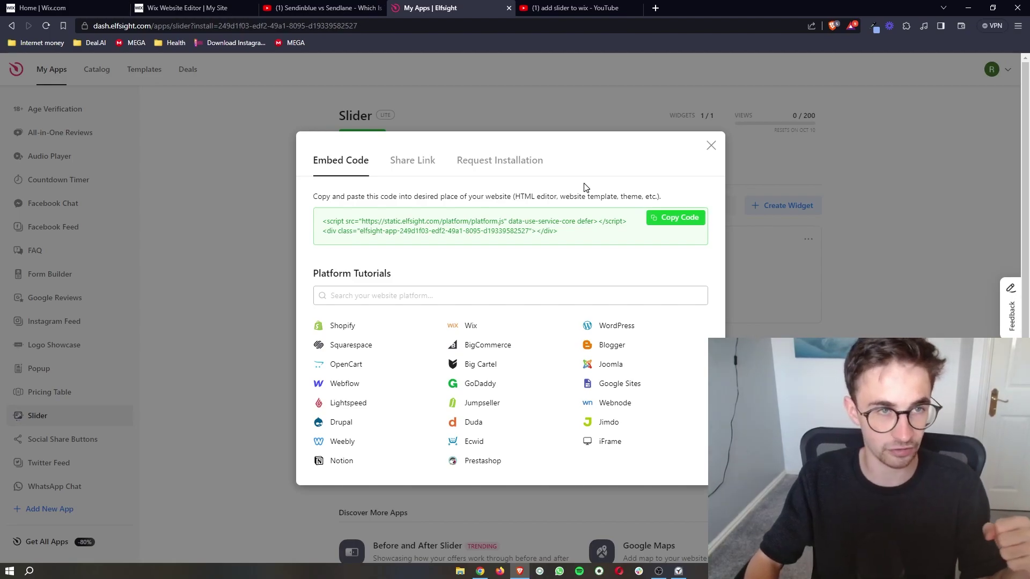
{"action": "left_click", "coordinate": [174, 6]}
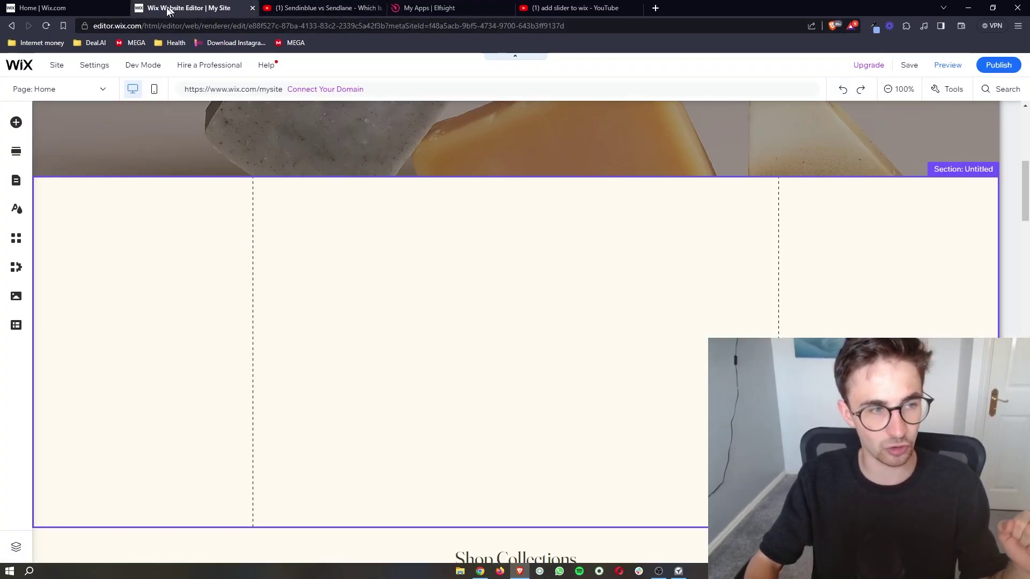
Step: Add an Embed HTML element from Embed Code > Popular Embeds to the untitled section
{"action": "left_click", "coordinate": [16, 123]}
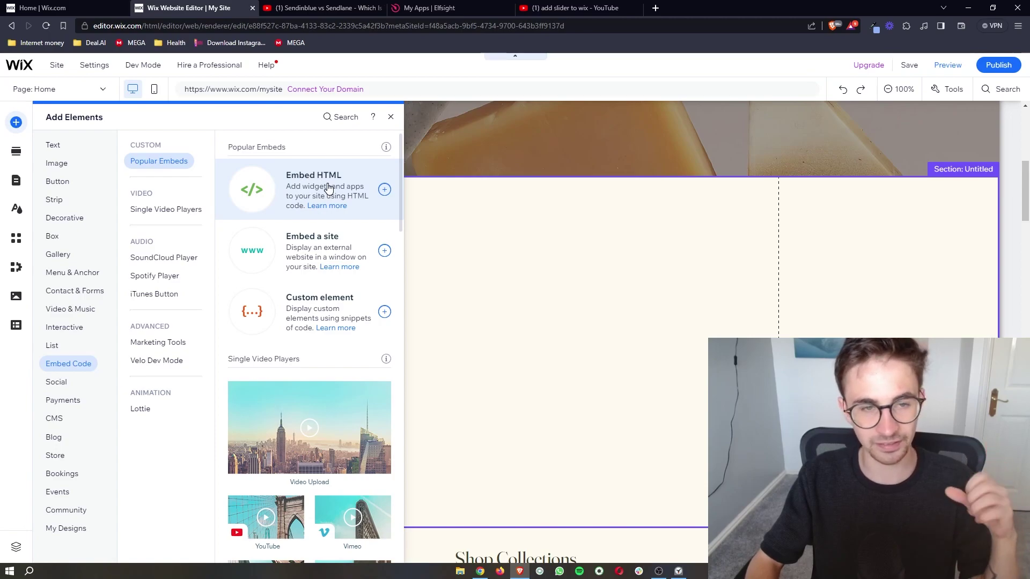
{"action": "left_click", "coordinate": [384, 190]}
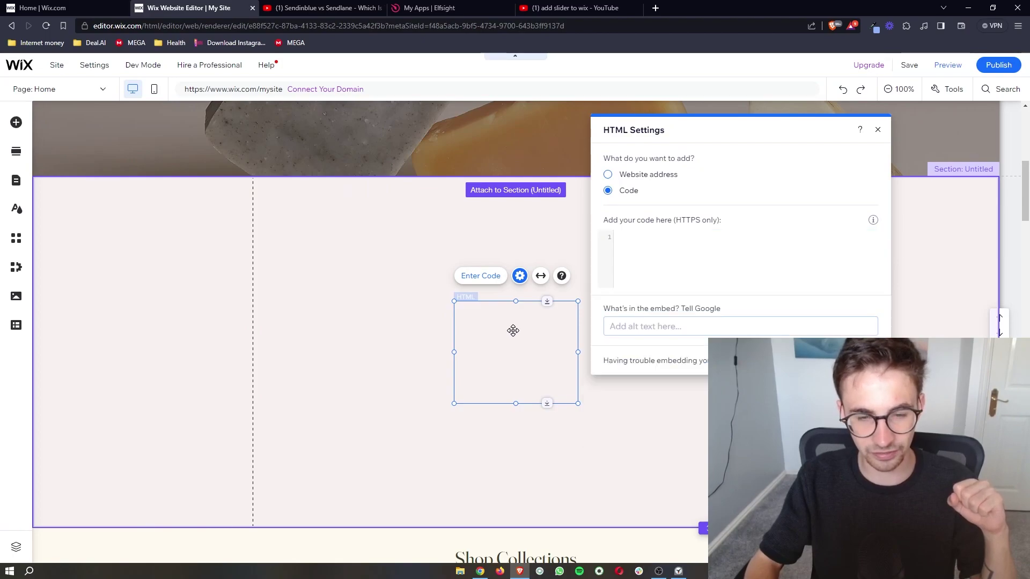
Step: Paste the Elfsight embed code into the HTML element and apply it
{"action": "left_click_drag", "start_coordinate": [505, 337], "coordinate": [454, 271]}
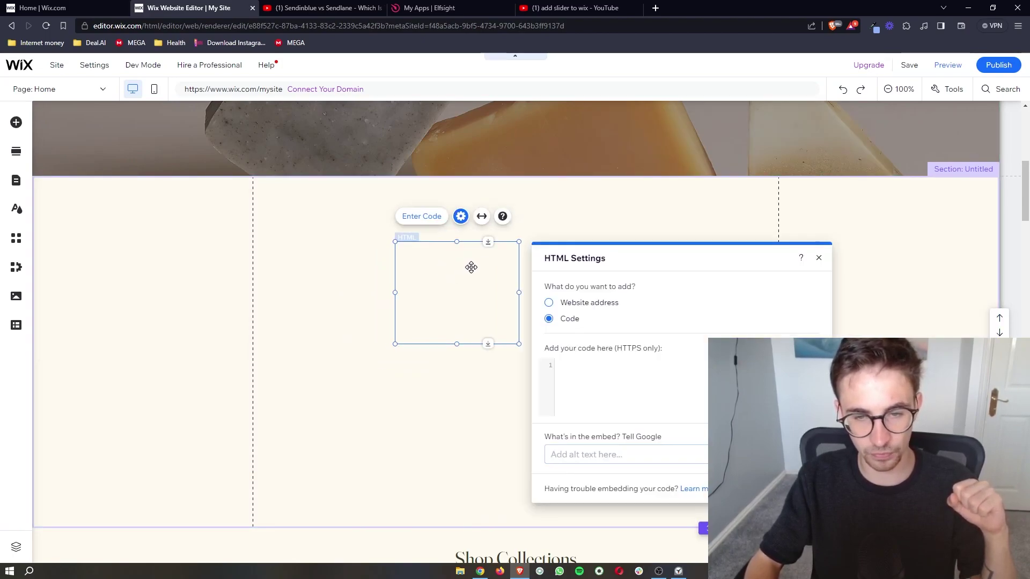
{"action": "left_click", "coordinate": [579, 379]}
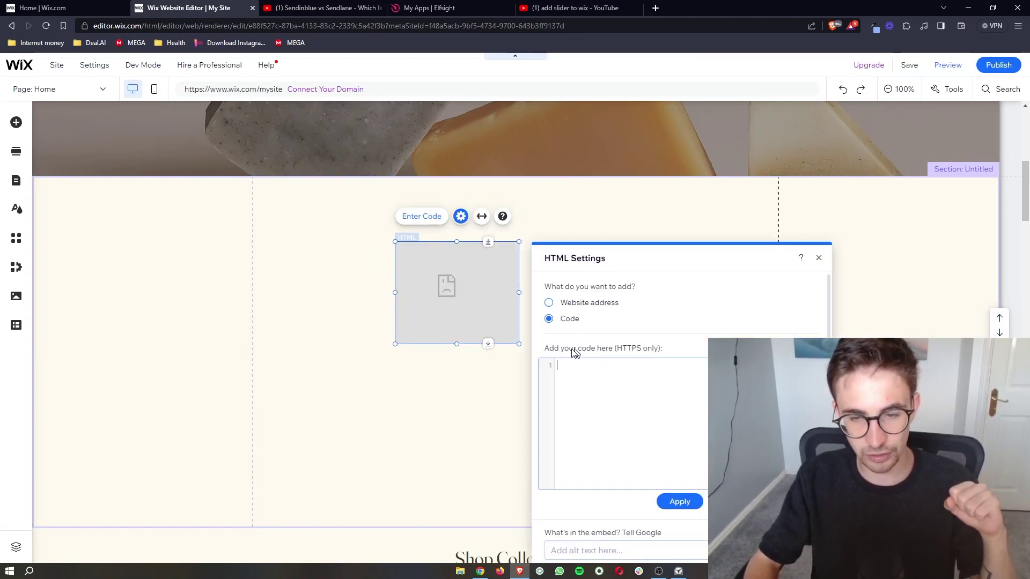
{"action": "key", "text": "ctrl+v"}
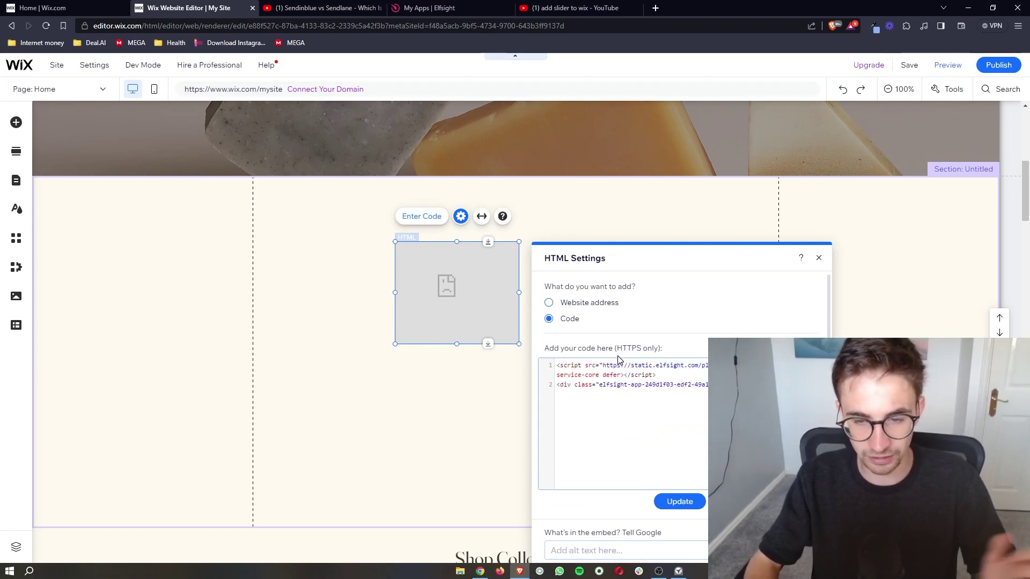
{"action": "left_click", "coordinate": [680, 502]}
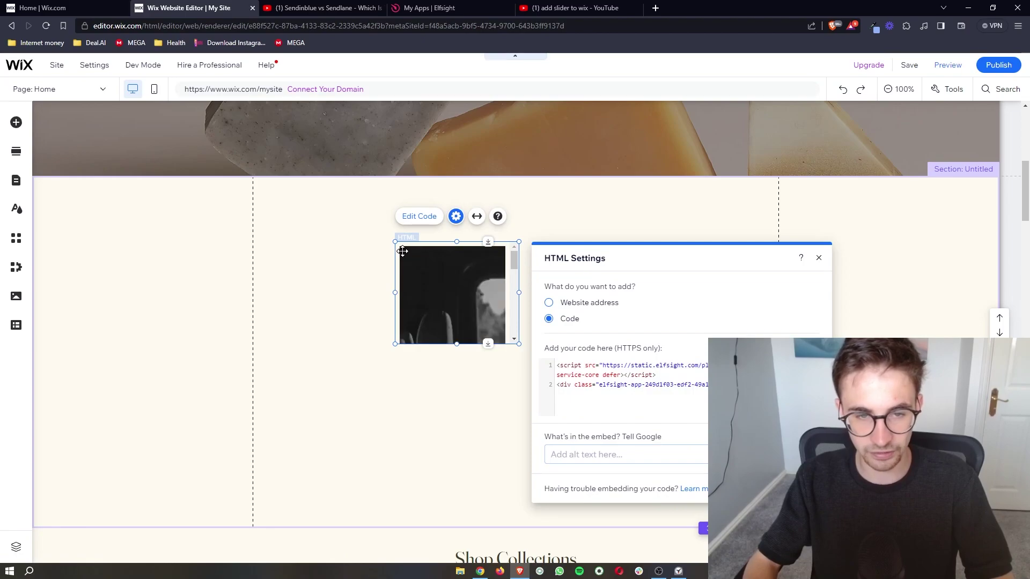
Step: Enlarge and reposition the slider embed so it fills the section
{"action": "left_click_drag", "start_coordinate": [398, 246], "coordinate": [209, 242]}
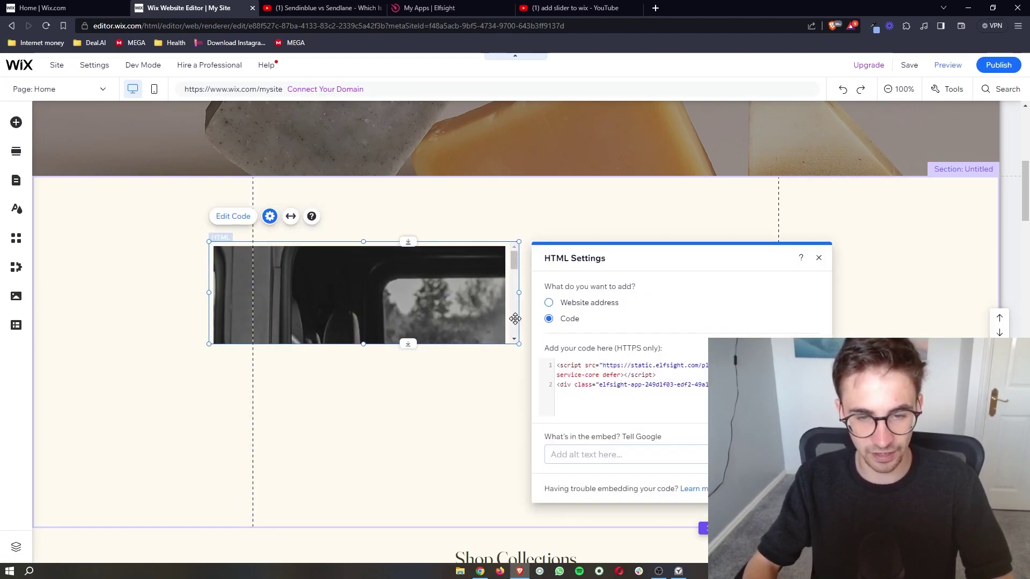
{"action": "left_click_drag", "start_coordinate": [518, 344], "coordinate": [692, 506]}
{"action": "left_click_drag", "start_coordinate": [581, 357], "coordinate": [640, 232]}
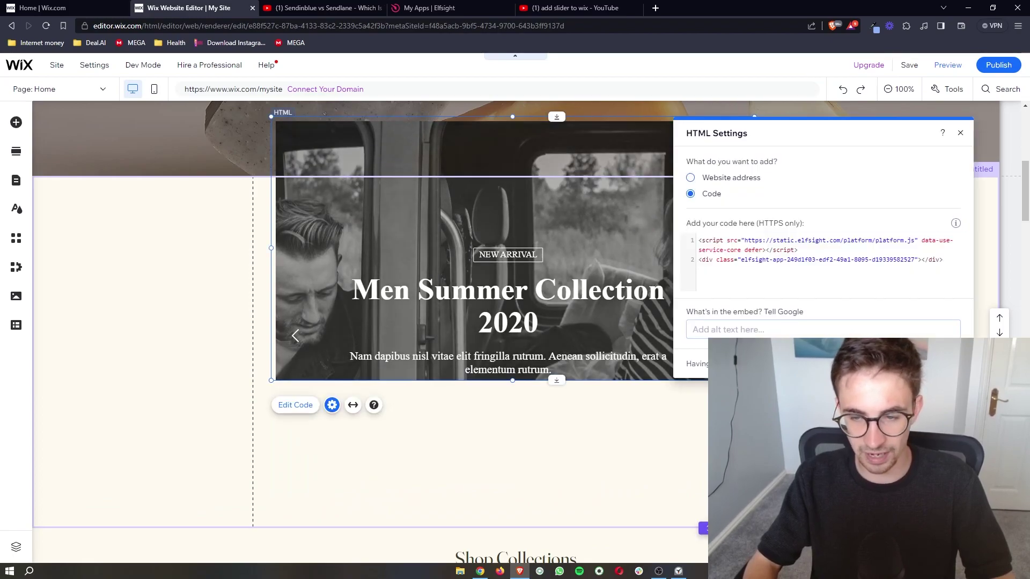
{"action": "left_click_drag", "start_coordinate": [751, 379], "coordinate": [839, 519]}
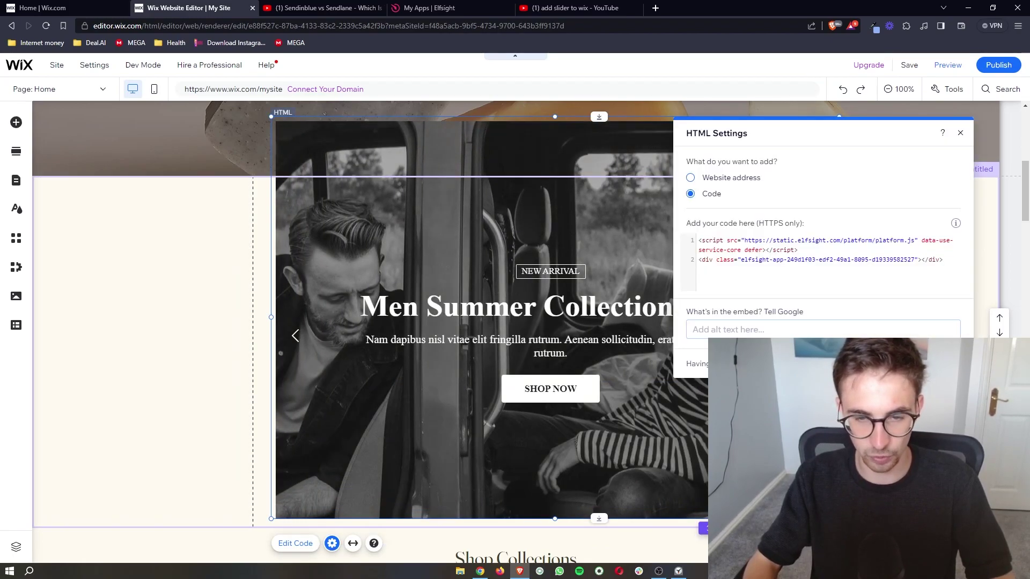
{"action": "left_click_drag", "start_coordinate": [631, 284], "coordinate": [615, 318]}
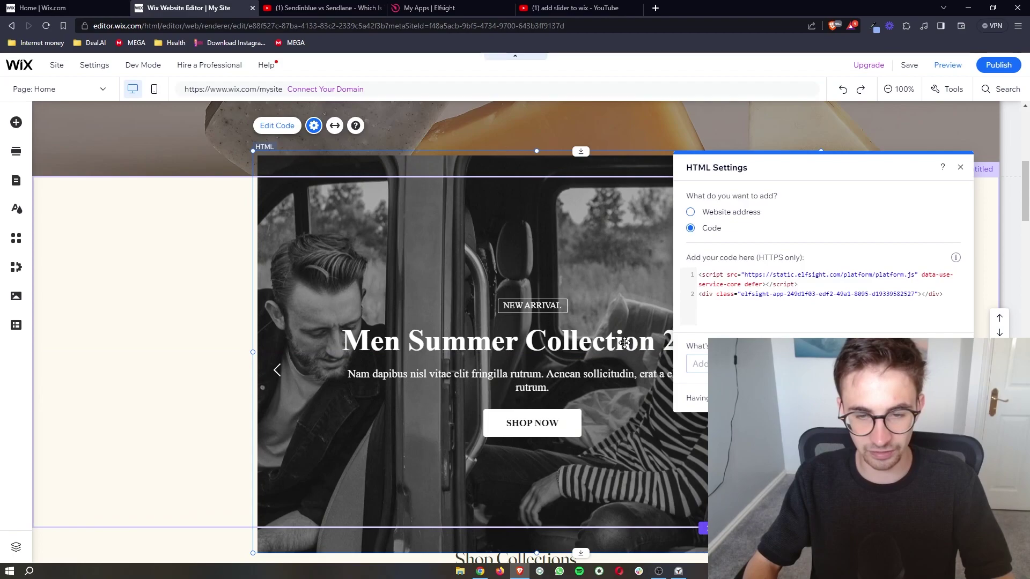
{"action": "scroll", "coordinate": [625, 342], "scroll_direction": "down", "scroll_amount": 1}
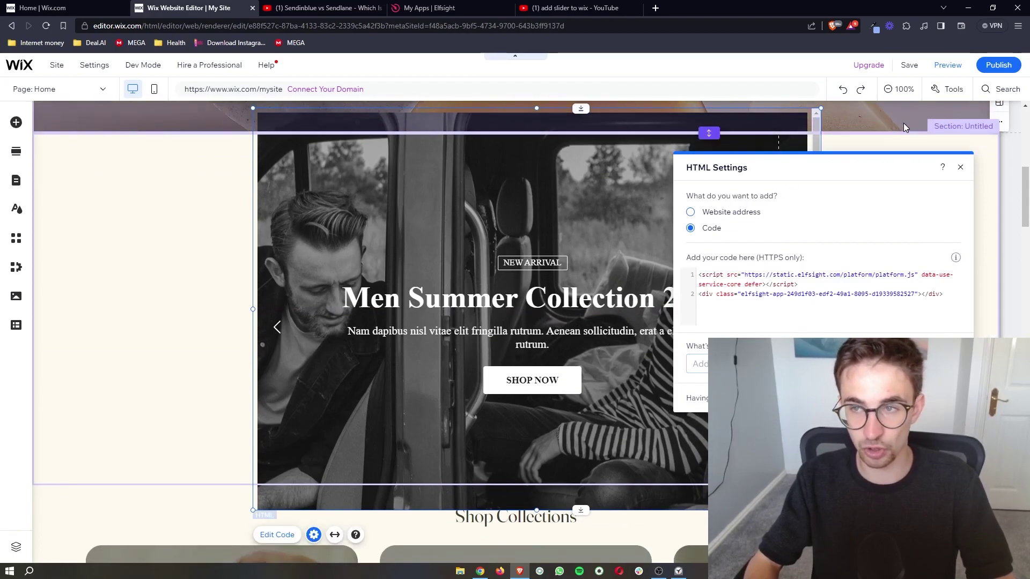